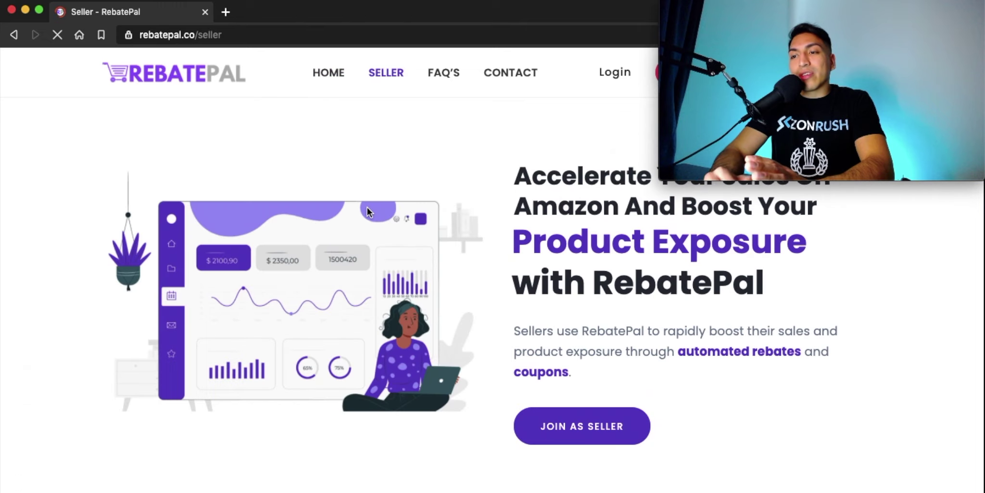
Step: Review the RebatePal seller page, covering its features, how it works, the pricing plans and the trial offer
scroll(367, 210, down, 1)
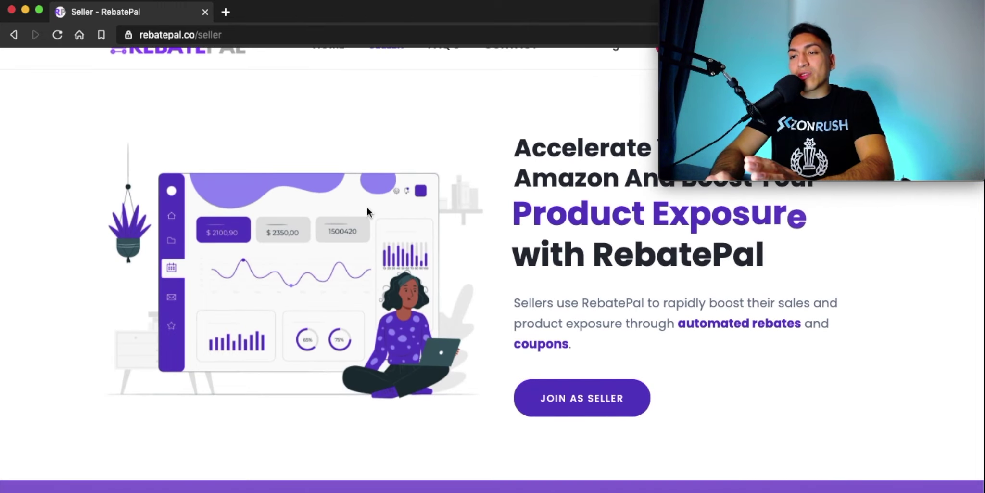
scroll(367, 210, down, 5)
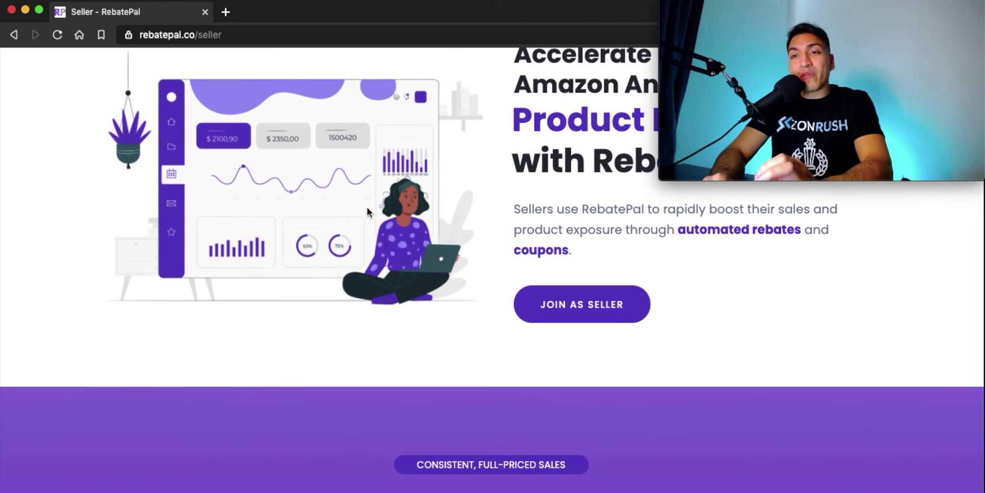
scroll(368, 212, down, 10)
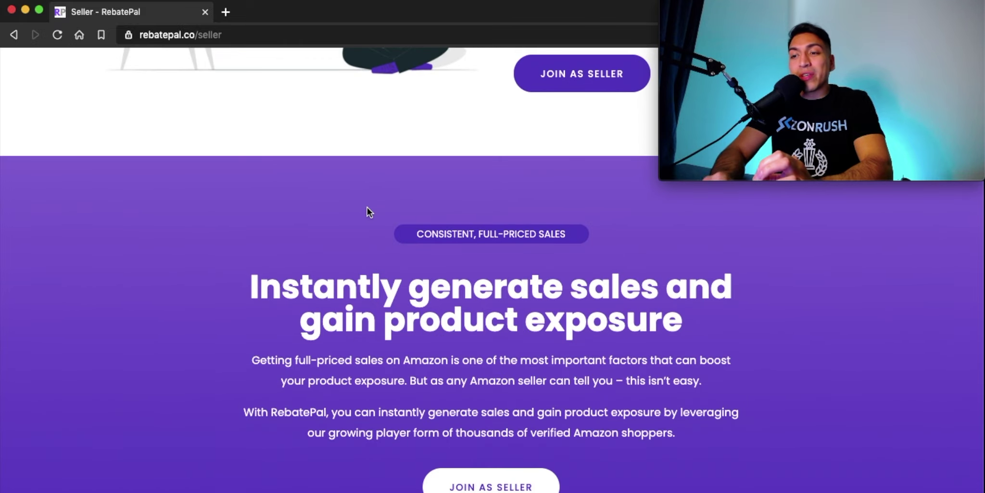
scroll(368, 212, down, 15)
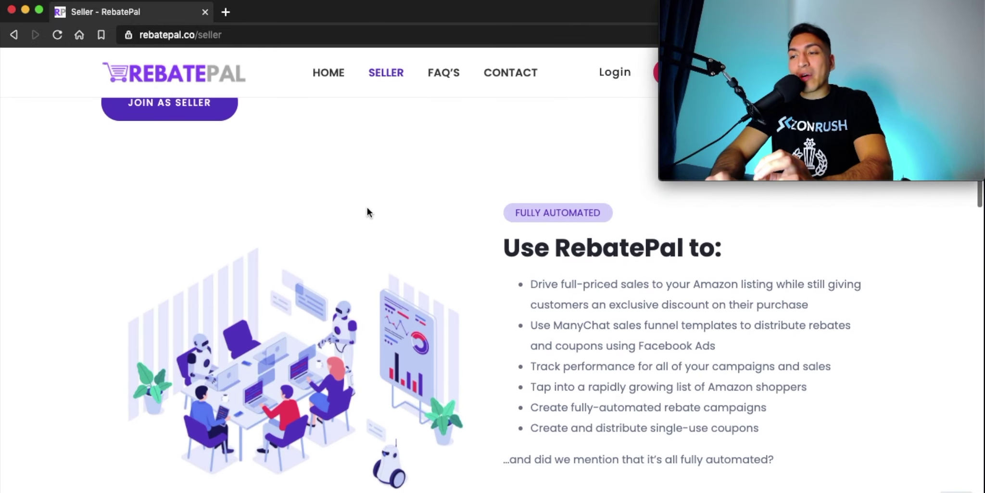
scroll(367, 210, down, 5)
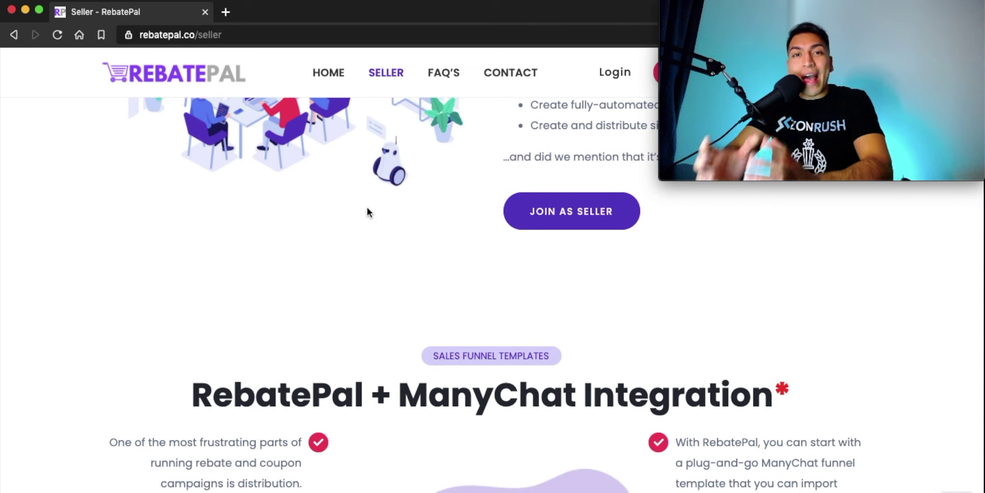
scroll(367, 210, down, 12)
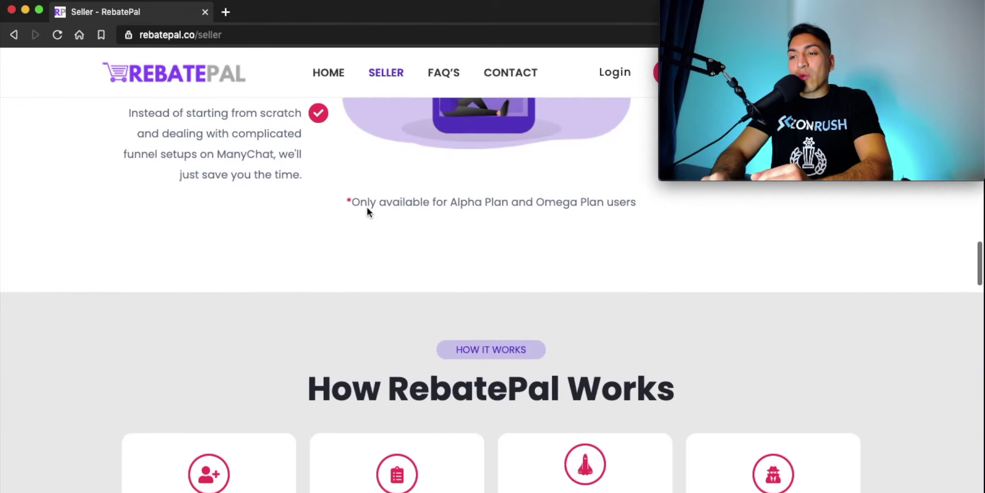
scroll(367, 211, down, 20)
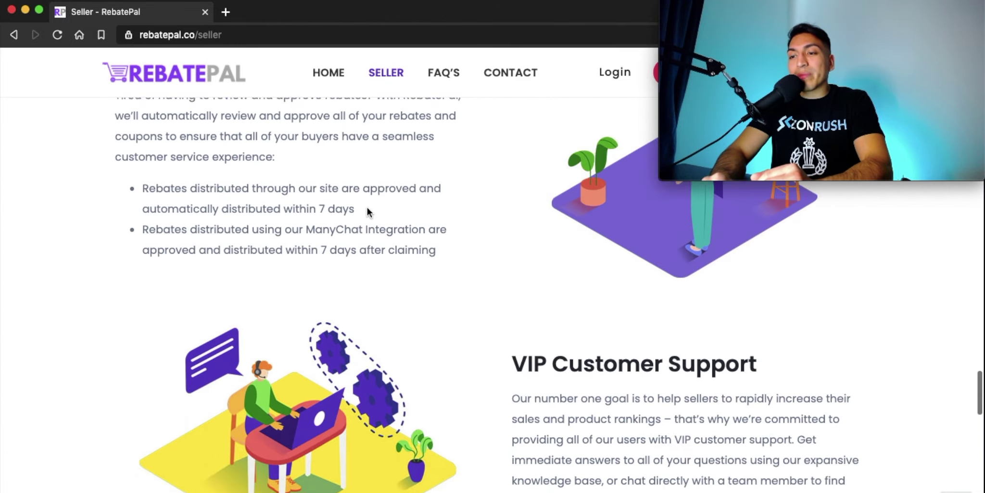
scroll(367, 211, down, 15)
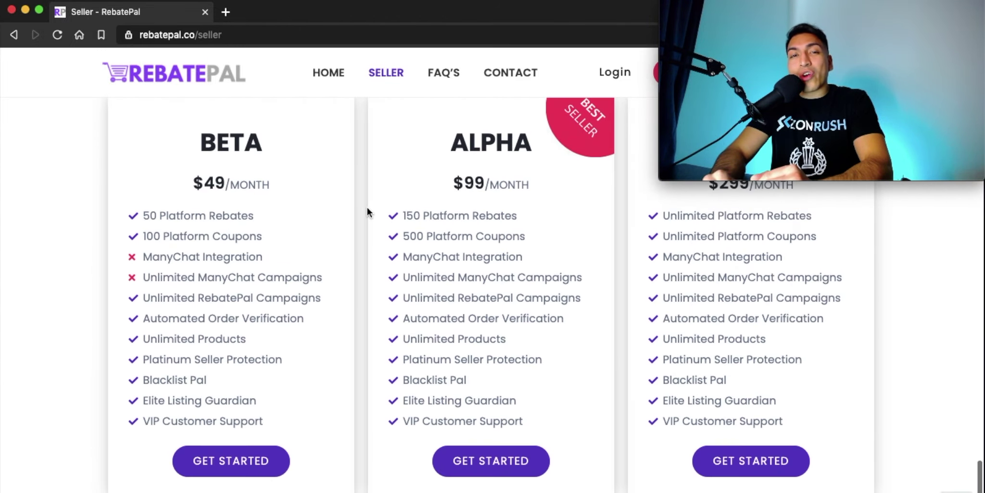
scroll(367, 212, down, 5)
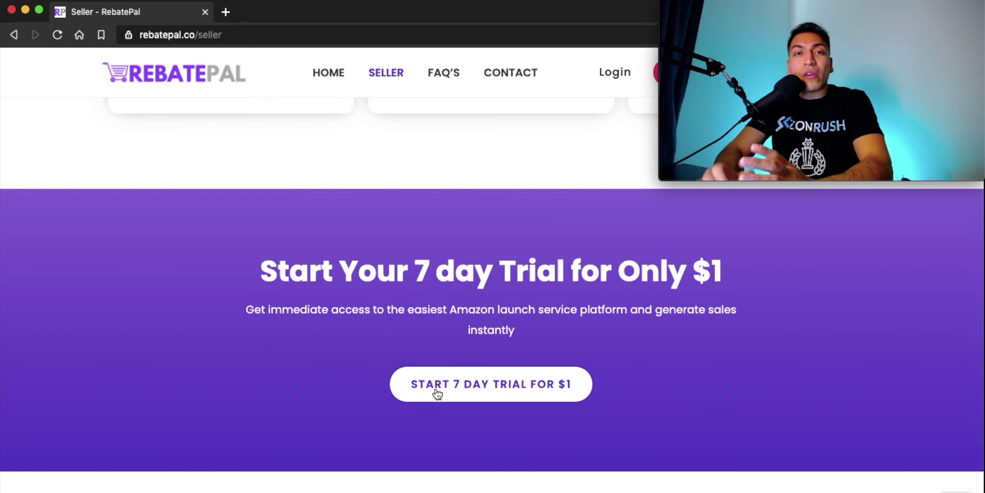
scroll(437, 393, up, 14)
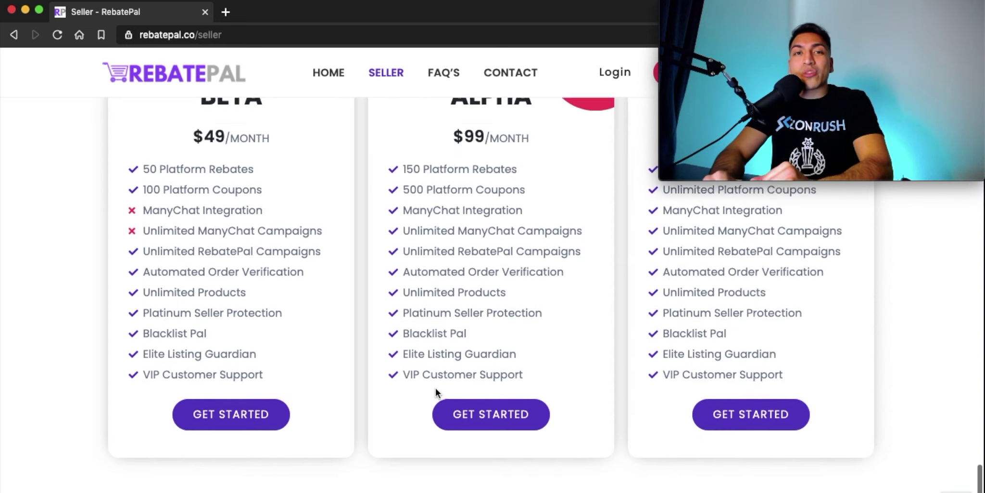
scroll(436, 388, up, 4)
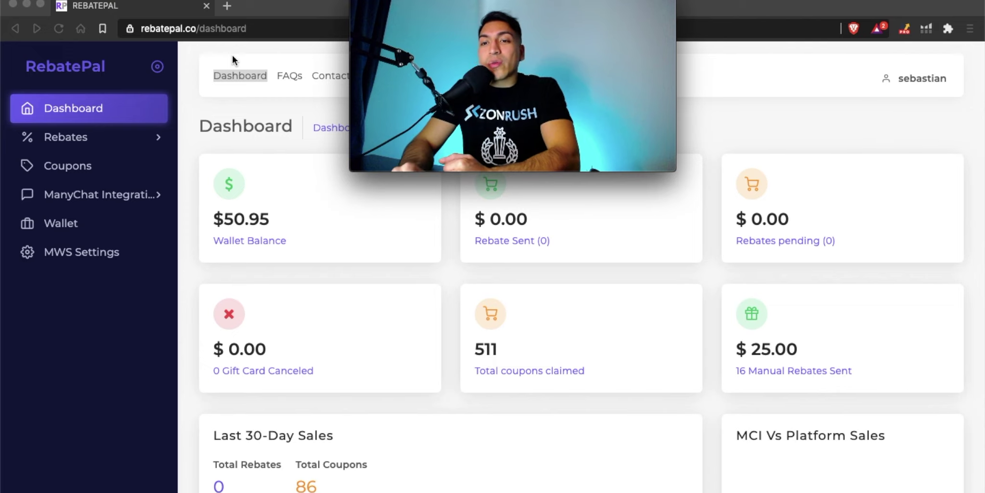
Step: Look at the MWS settings, and start a new ManyChat integration campaign of the Coupon Flow type
click(87, 257)
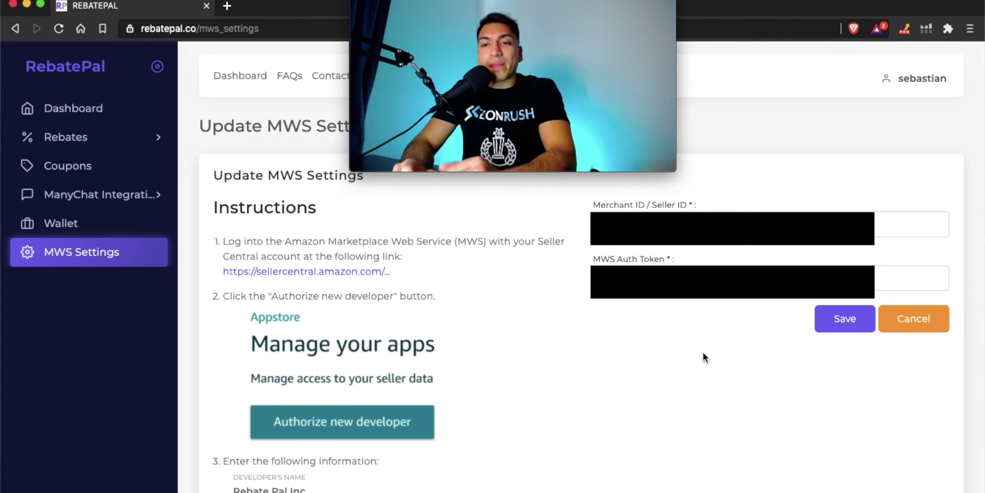
click(122, 197)
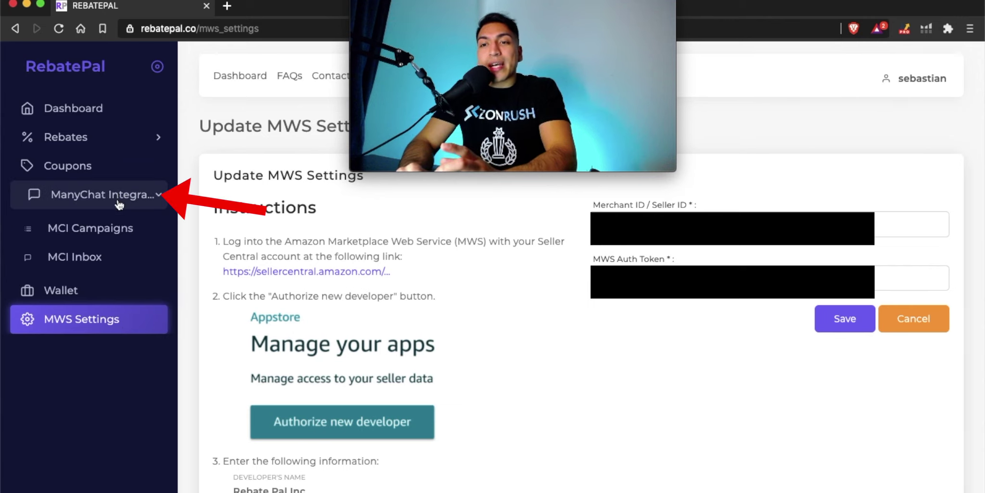
click(103, 230)
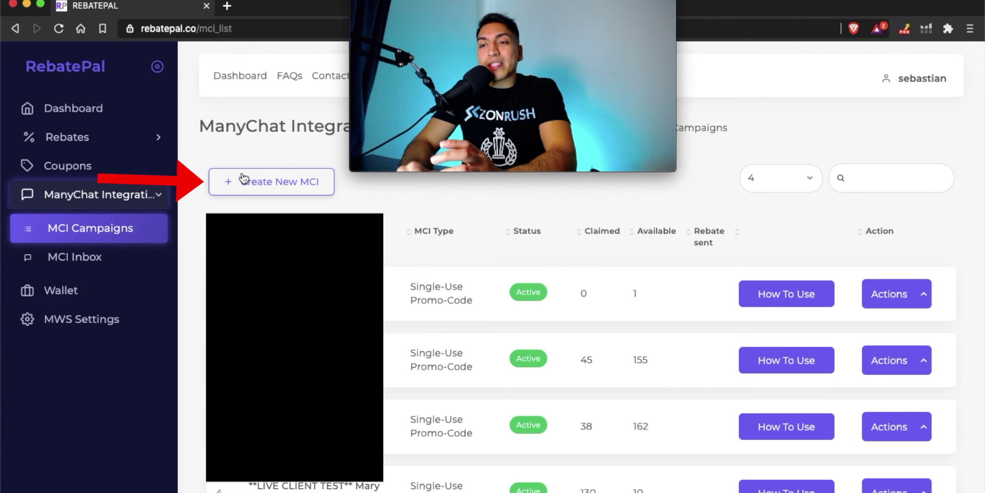
click(261, 182)
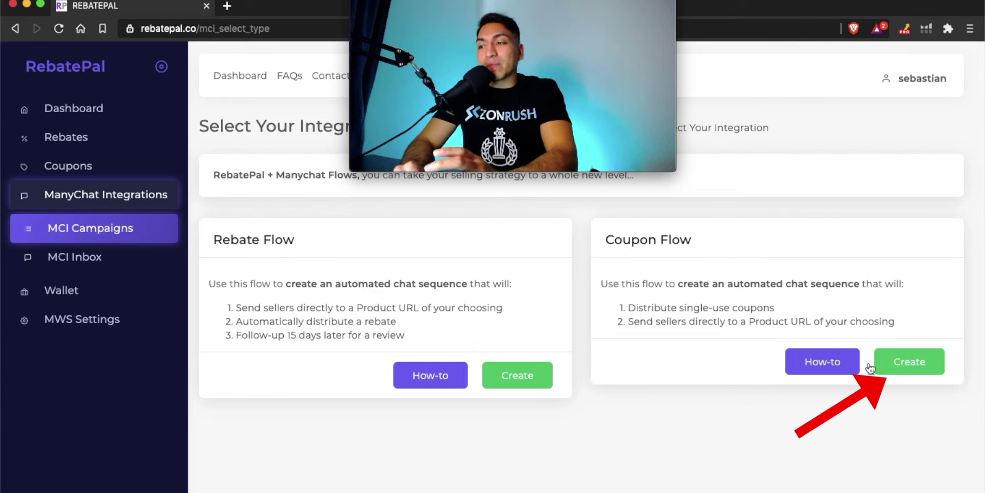
click(909, 375)
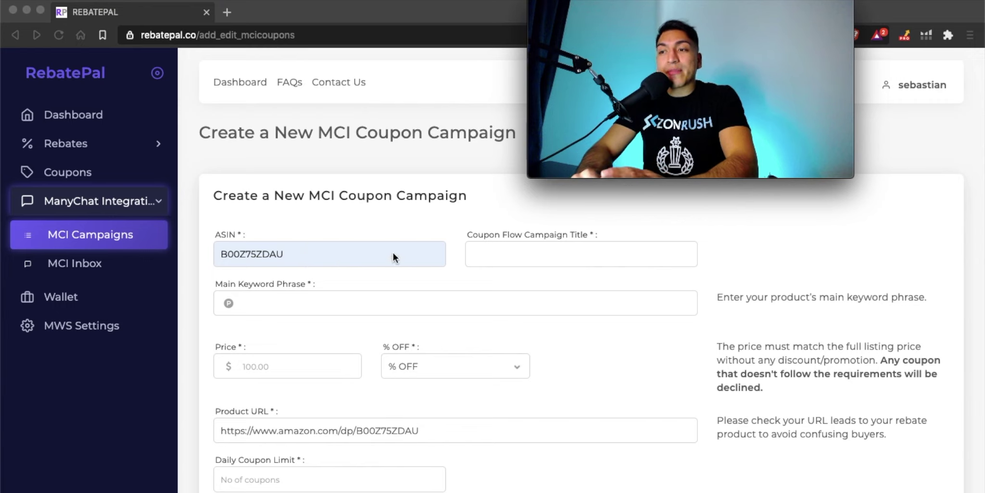
Step: Title the coupon flow campaign "Dead Sea Mask Coupon Launch" and set its main keyword phrase to "Dead Sea Mask"
click(504, 251)
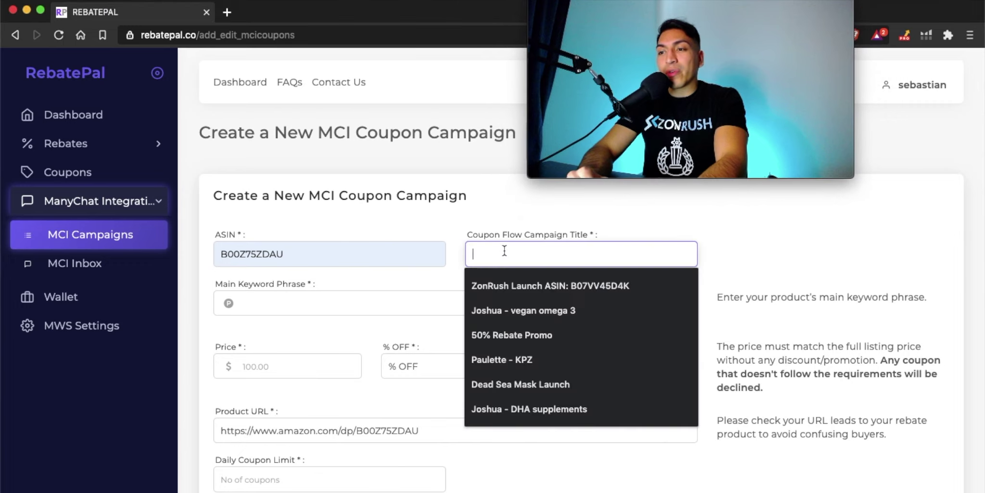
text(Dead Sea Mask Coupon Launch)
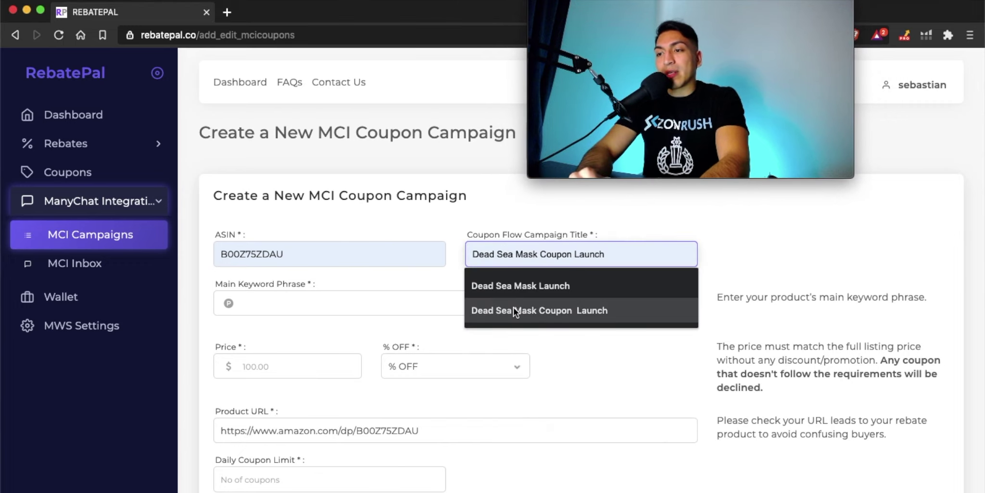
click(513, 307)
click(283, 304)
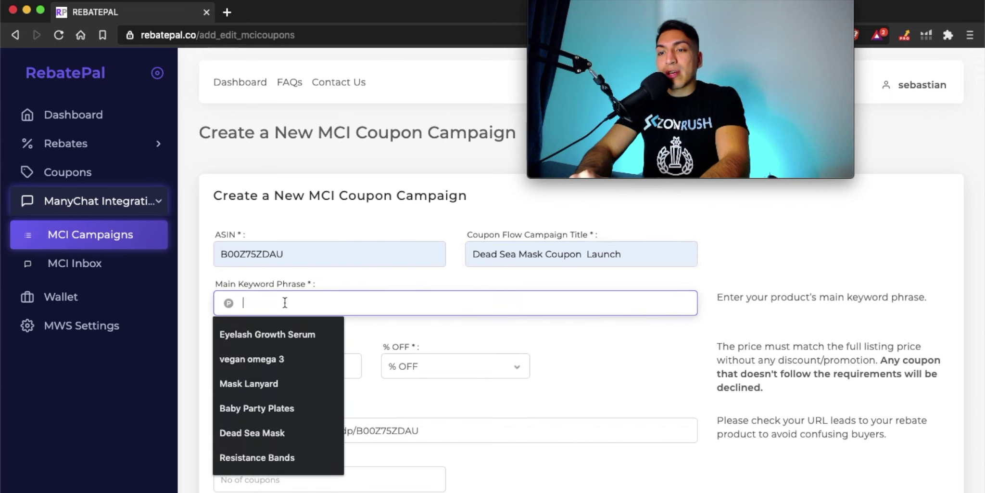
text(Dead Sea Mask)
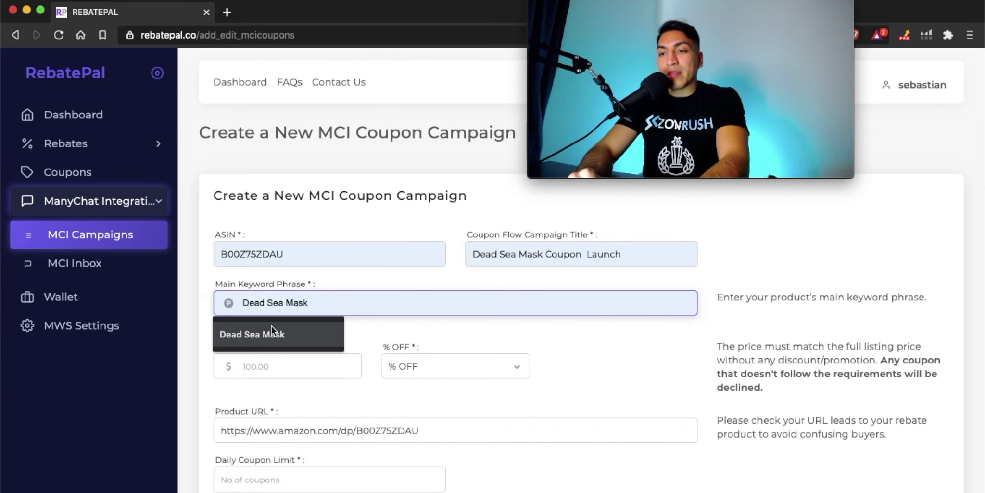
click(271, 327)
Step: Set the product price to $16.99 and the coupon discount to 50 % off
click(271, 367)
text(16.99)
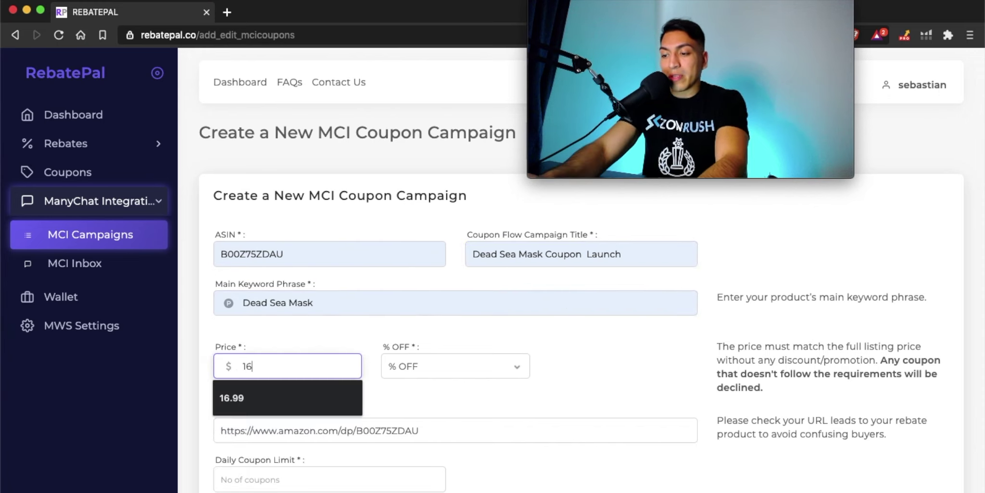
click(431, 365)
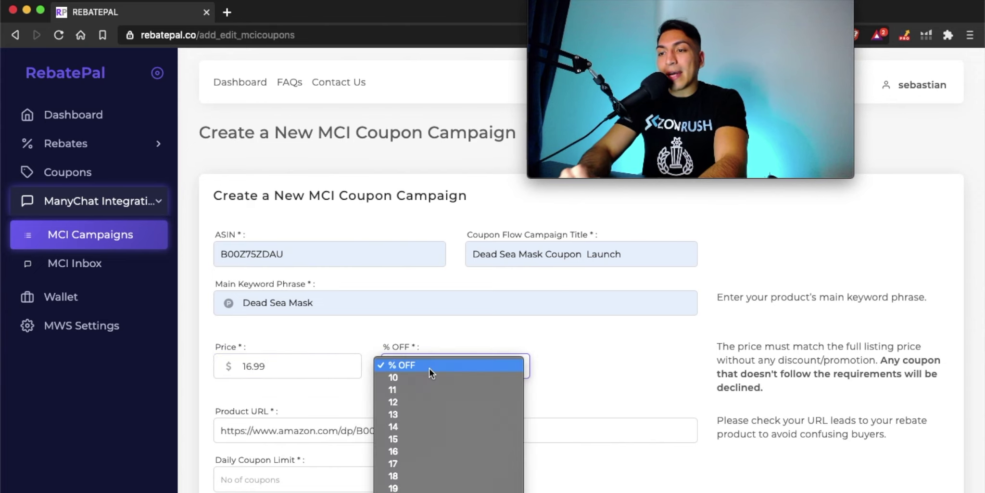
scroll(436, 419, down, 4)
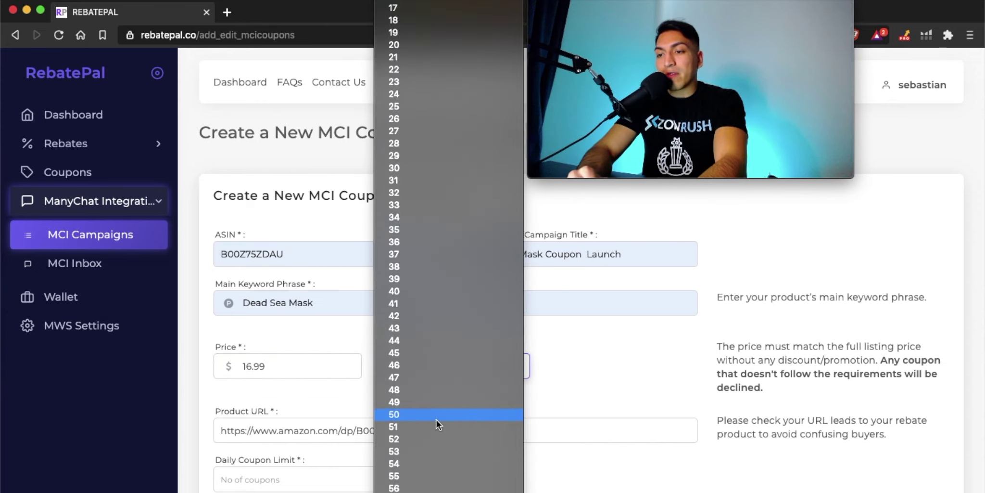
click(436, 414)
scroll(563, 362, down, 2)
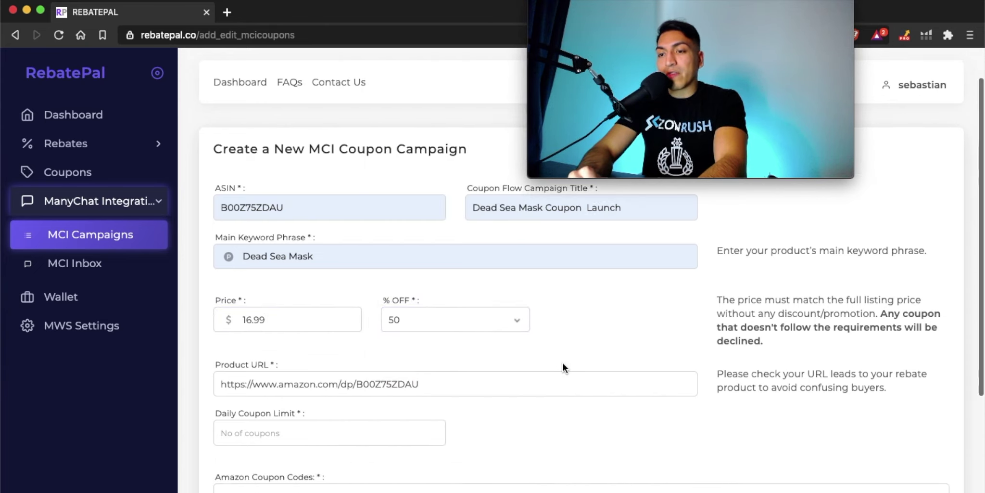
Step: Check the ASIN in the product URL and set the daily coupon limit to 30
double_click(448, 383)
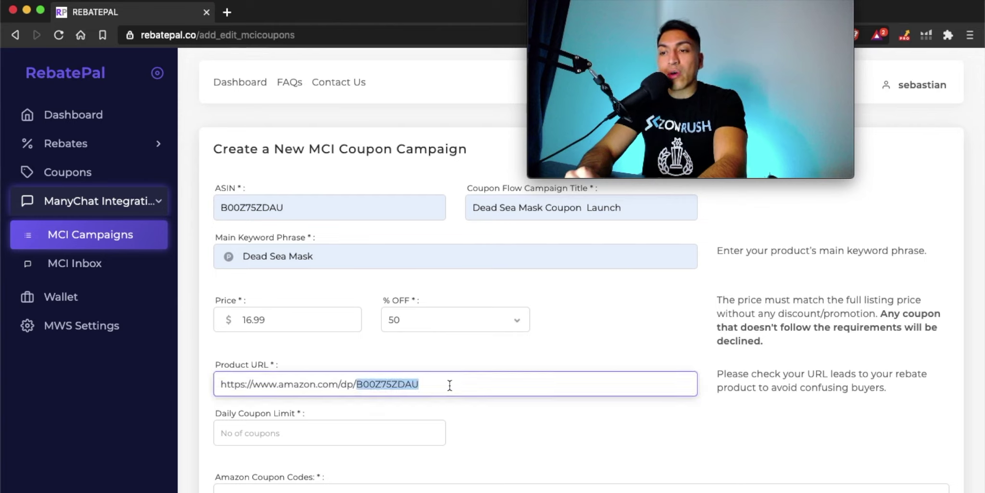
click(449, 344)
click(367, 433)
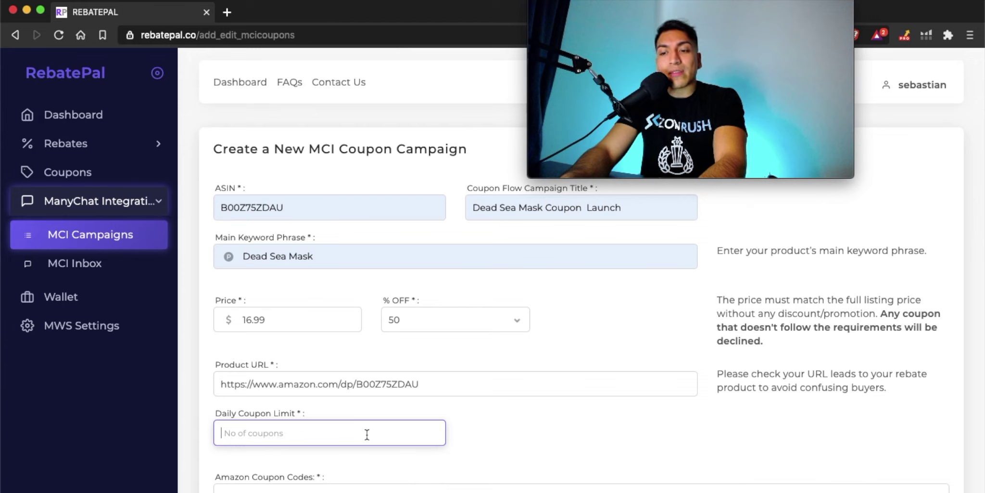
text(30)
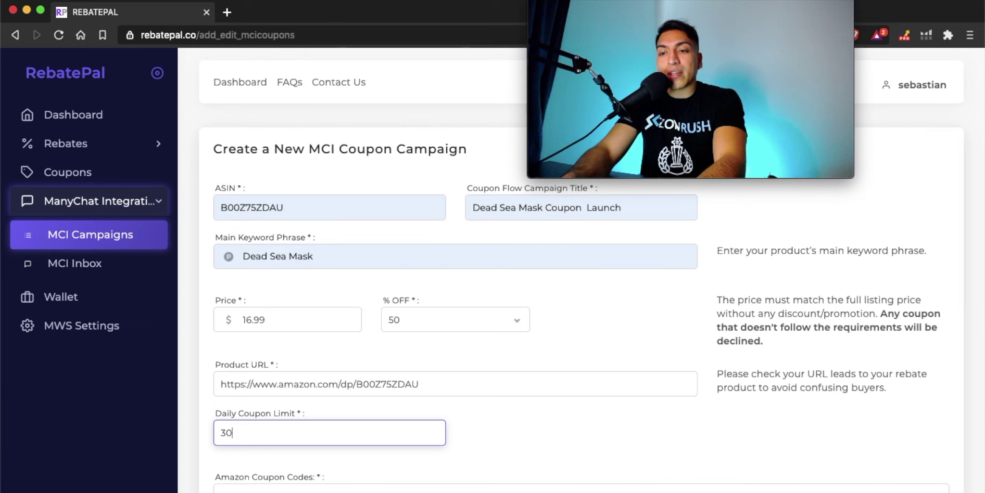
click(508, 441)
Step: Enter the placeholder "coupon-code" as the campaign's Amazon coupon code
scroll(508, 441, down, 1)
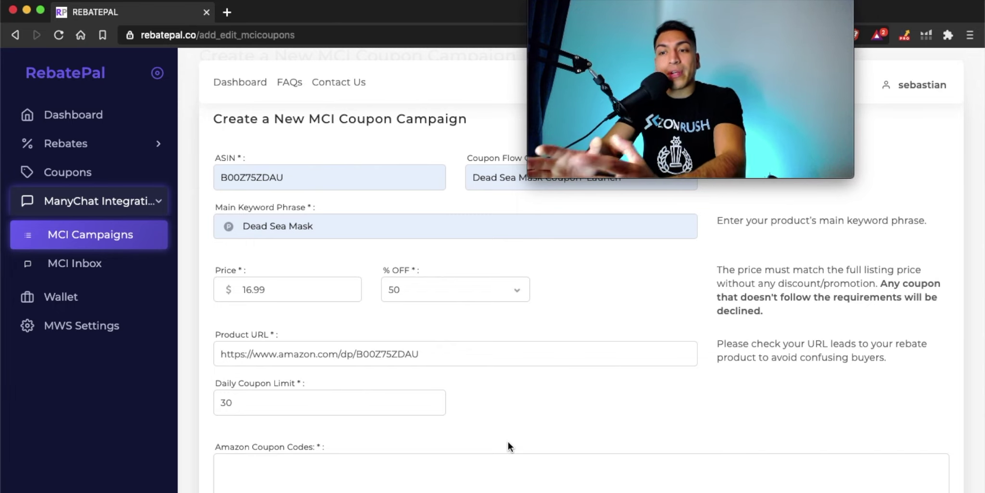
scroll(509, 442, down, 3)
click(430, 423)
scroll(430, 423, down, 1)
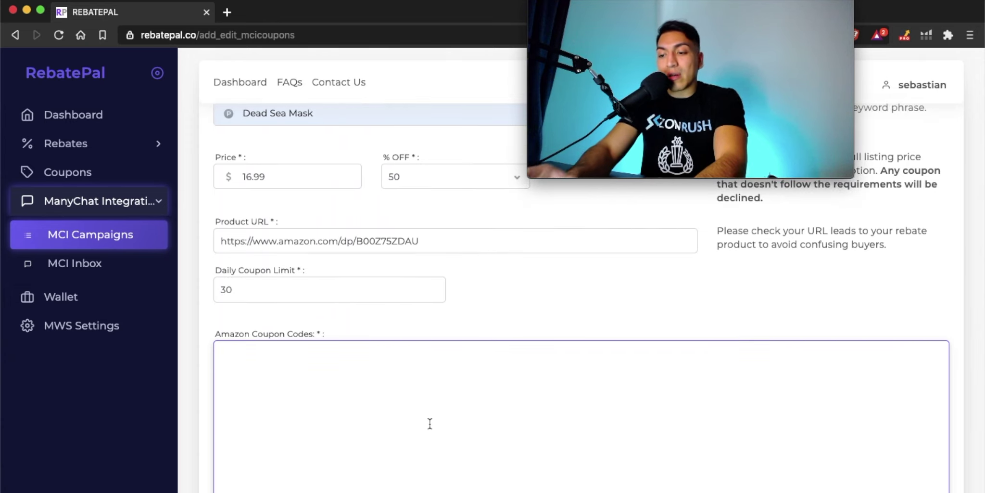
text(coupon-c0d)
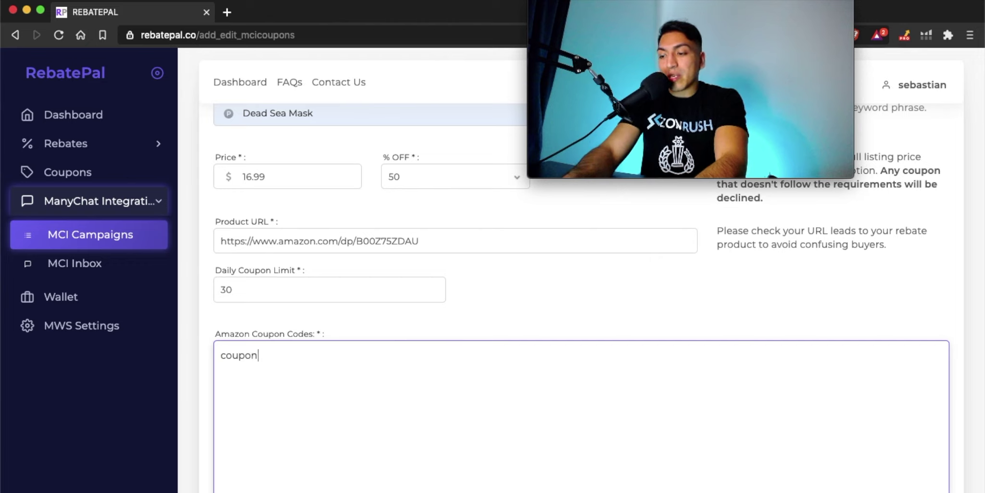
key(BackSpace)
key(BackSpace)
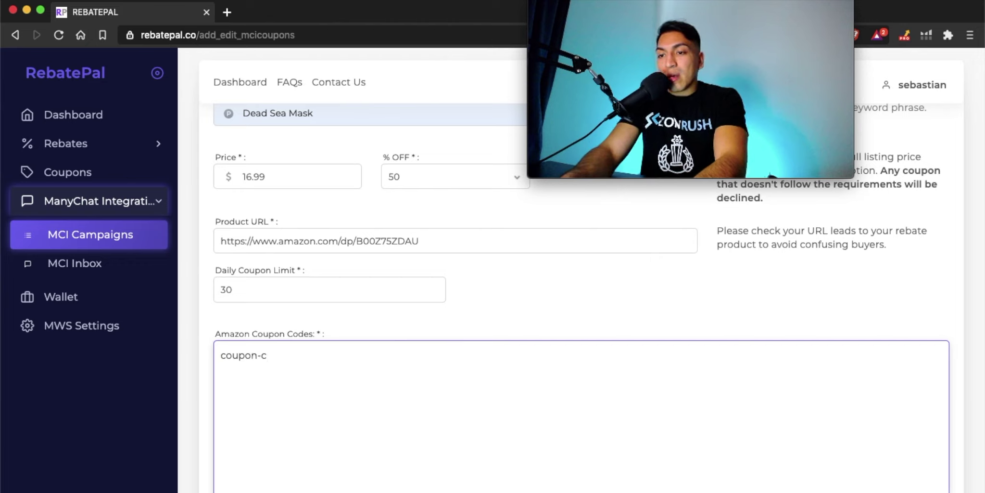
text(ode)
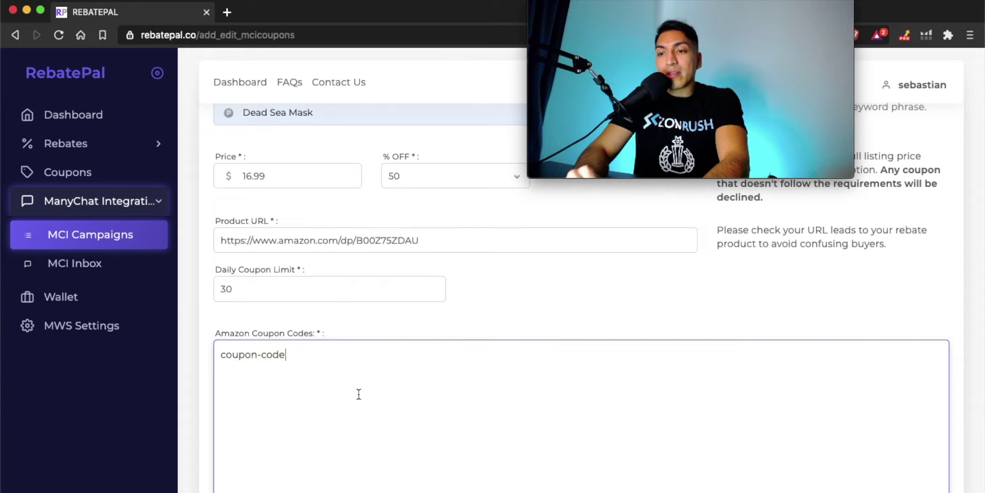
Step: Confirm that both the listing max order and the coupon rule are set to 1 per customer
scroll(359, 396, down, 3)
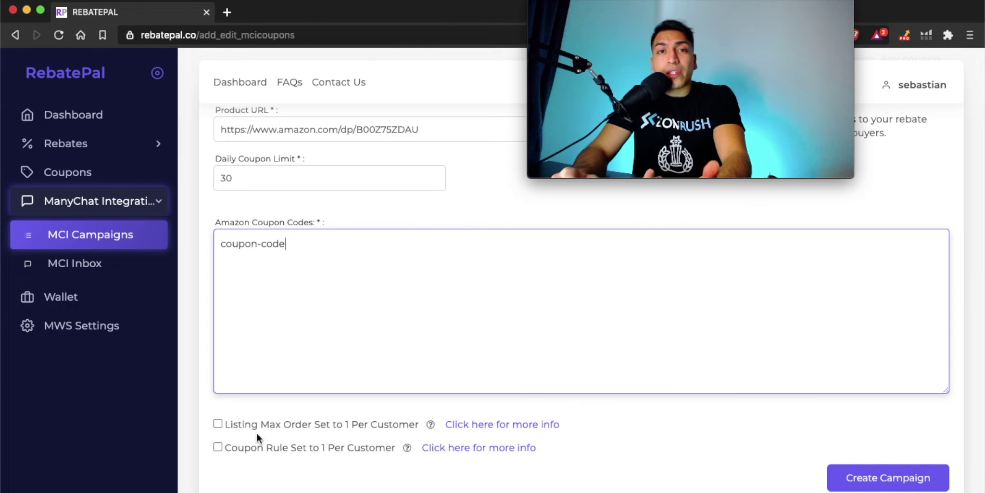
click(218, 424)
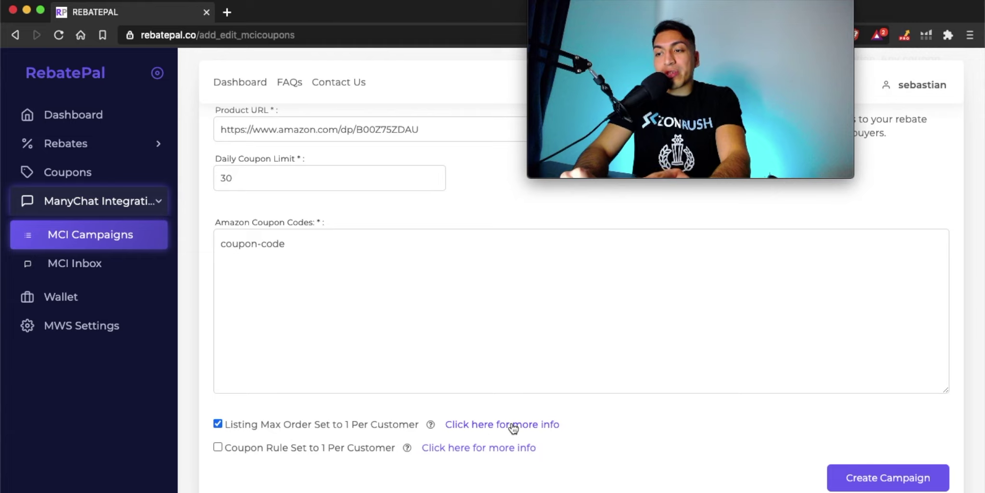
click(217, 446)
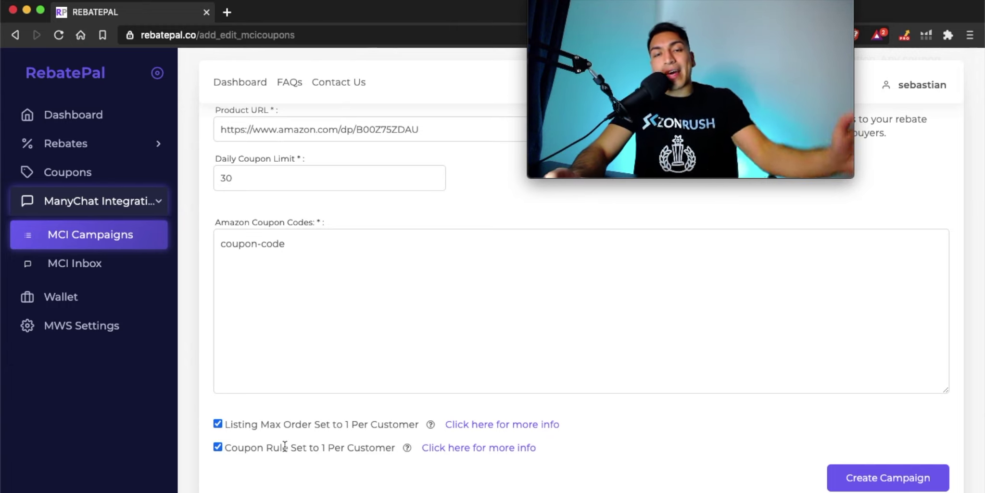
Step: Review the completed coupon campaign details and create the campaign
scroll(285, 446, up, 5)
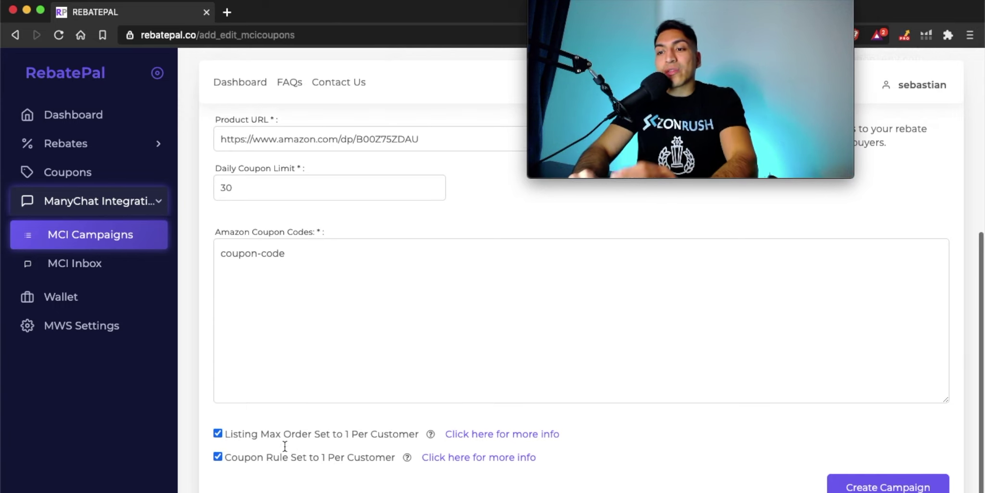
scroll(285, 446, down, 3)
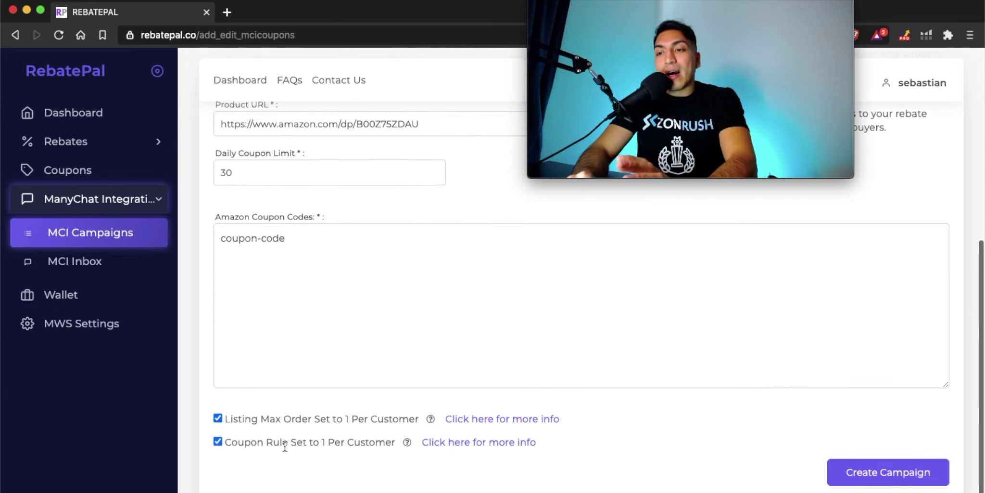
scroll(285, 446, up, 4)
scroll(285, 446, up, 5)
scroll(284, 446, down, 4)
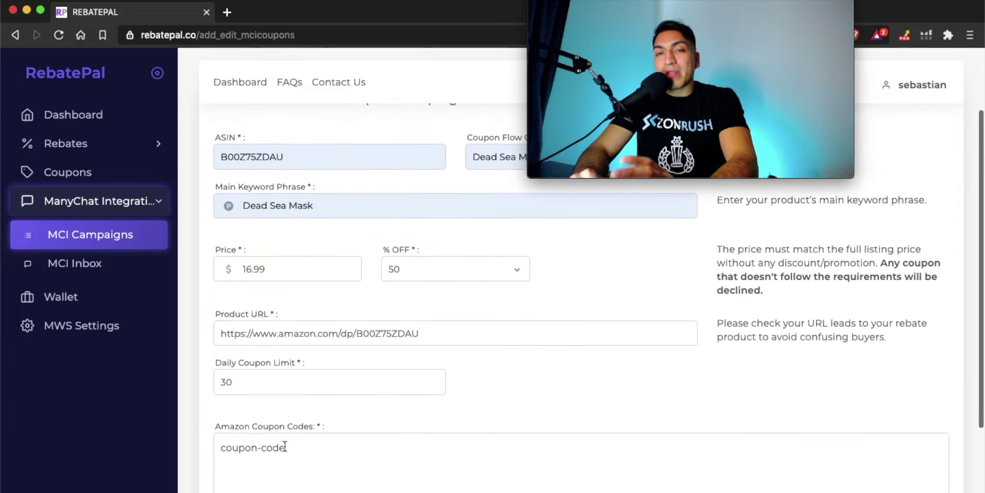
scroll(285, 446, down, 5)
scroll(285, 446, down, 2)
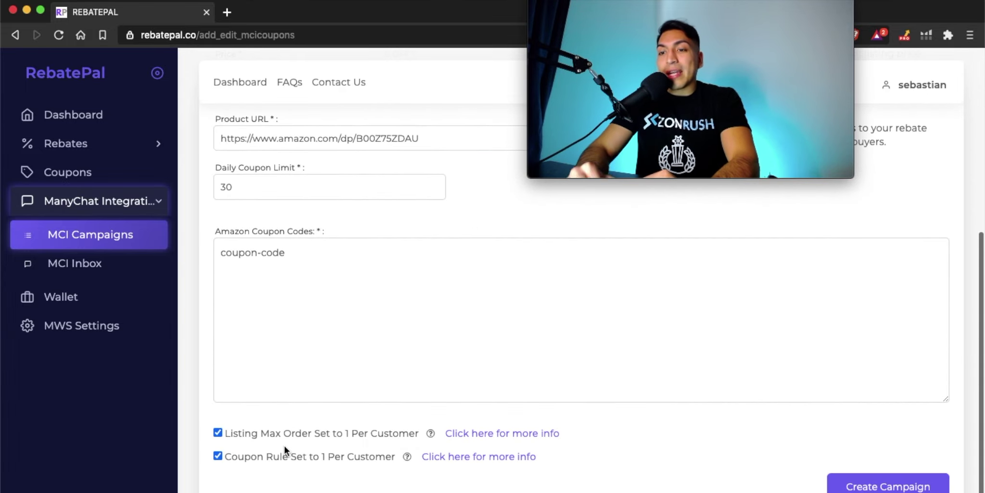
scroll(284, 445, up, 6)
scroll(284, 445, down, 2)
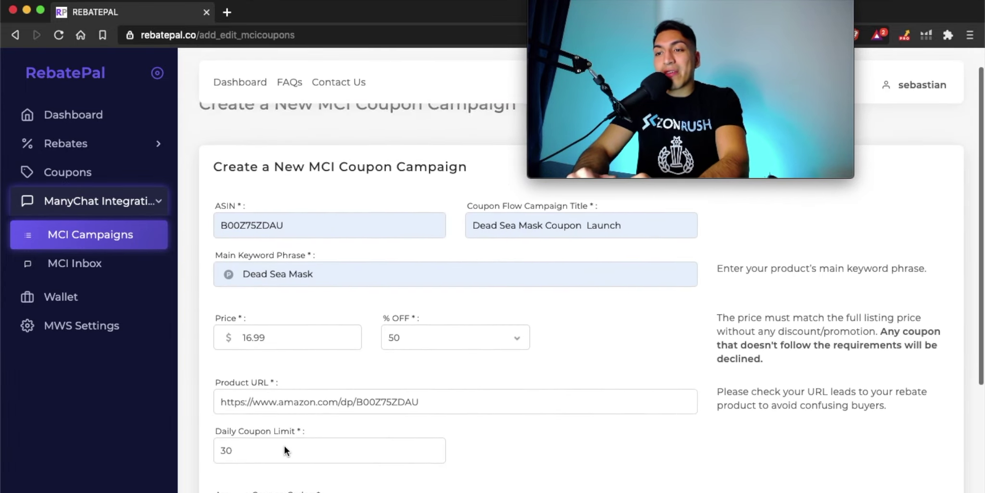
scroll(284, 446, down, 8)
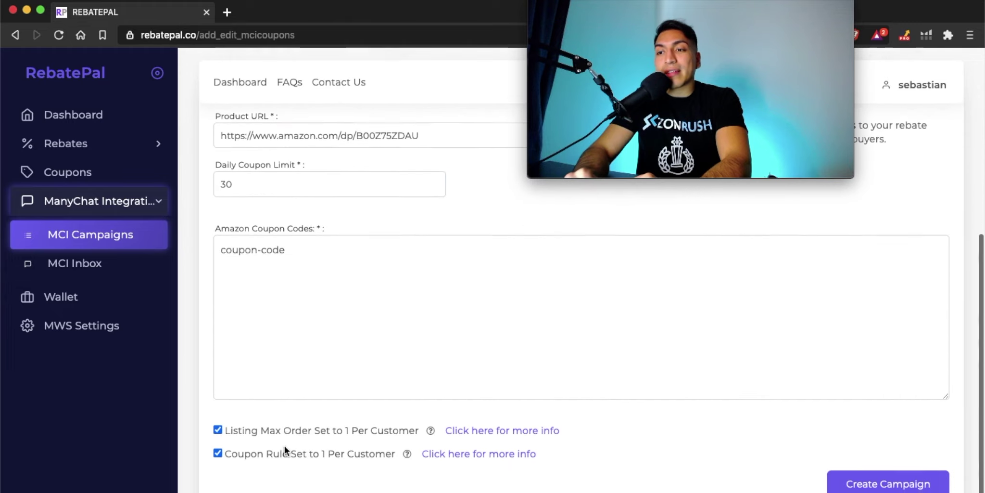
click(863, 471)
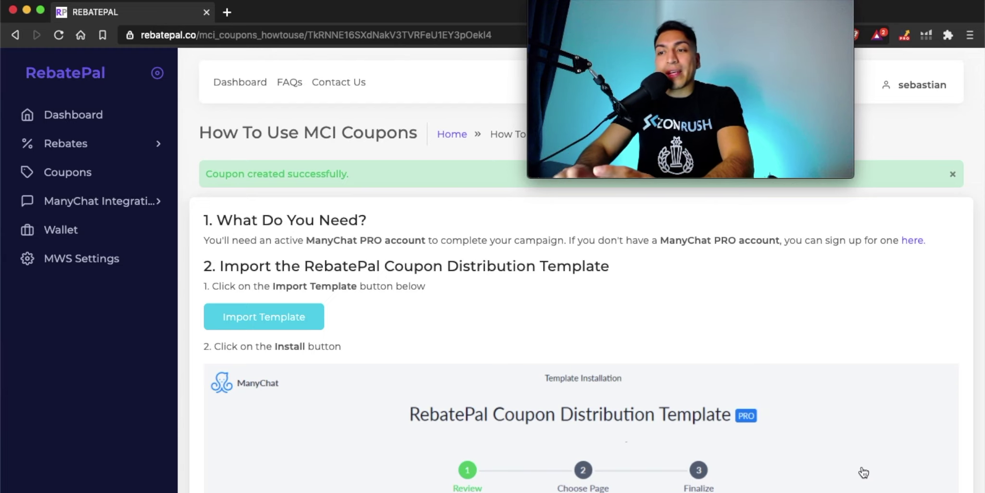
Step: Read the setup instructions for importing the RebatePal Coupon Distribution Template and merging custom fields and tags
scroll(863, 471, down, 12)
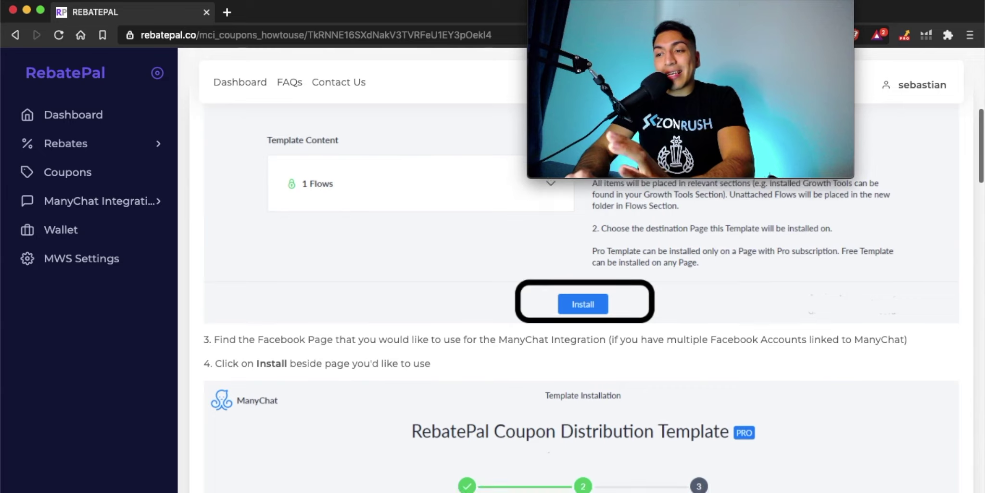
scroll(594, 300, down, 10)
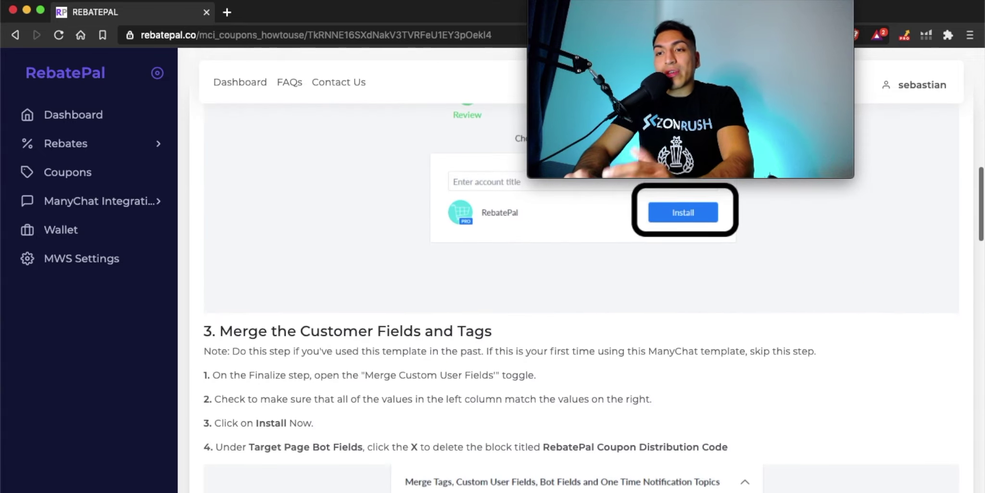
scroll(594, 301, up, 14)
scroll(595, 300, down, 6)
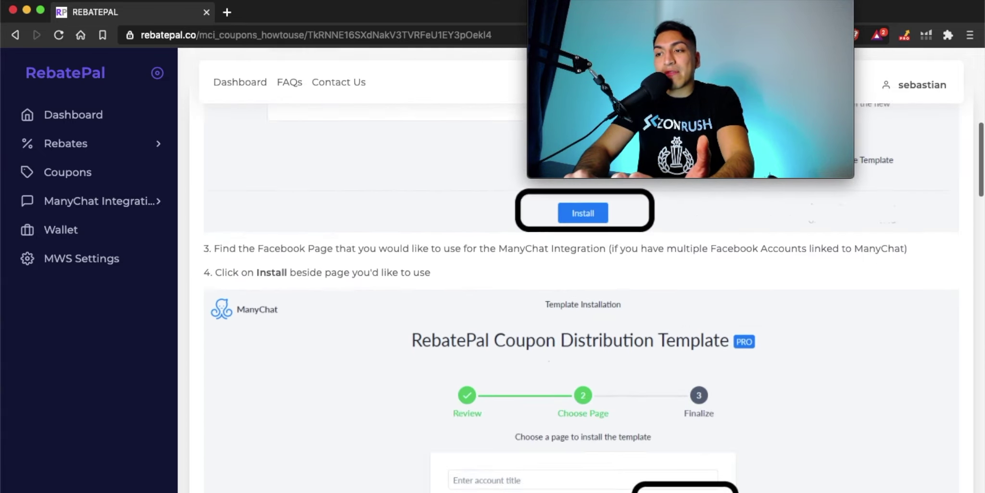
scroll(581, 301, down, 10)
scroll(581, 301, up, 11)
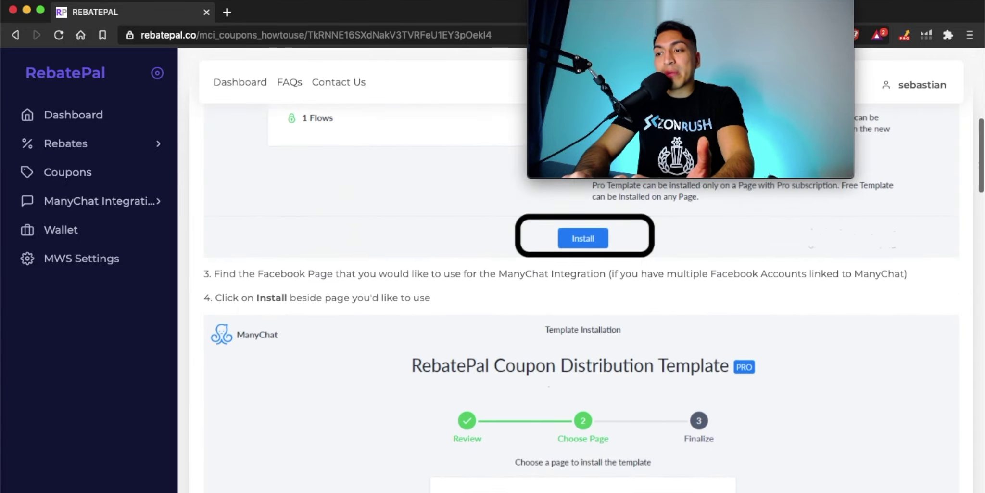
scroll(581, 300, up, 12)
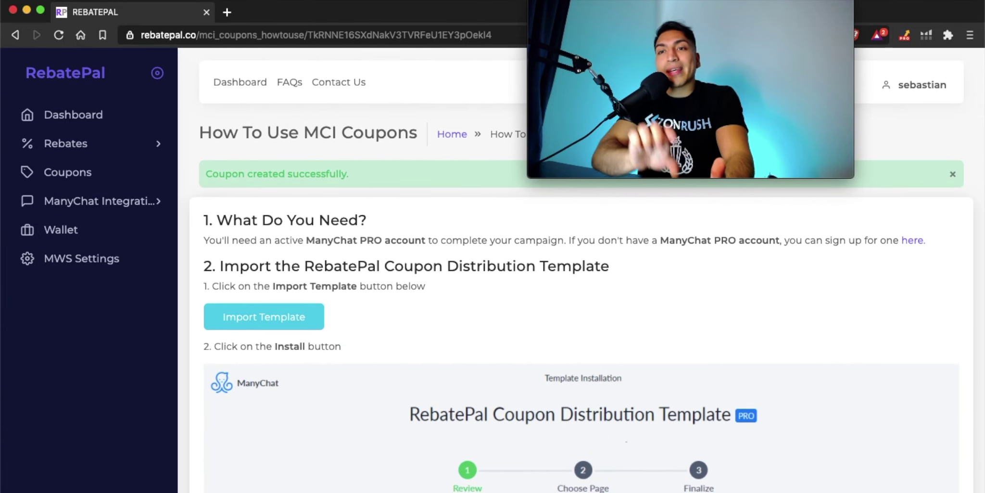
Step: Import the RebatePal Coupon Distribution Template into ManyChat and install it on the RebatePal Deals page
click(294, 313)
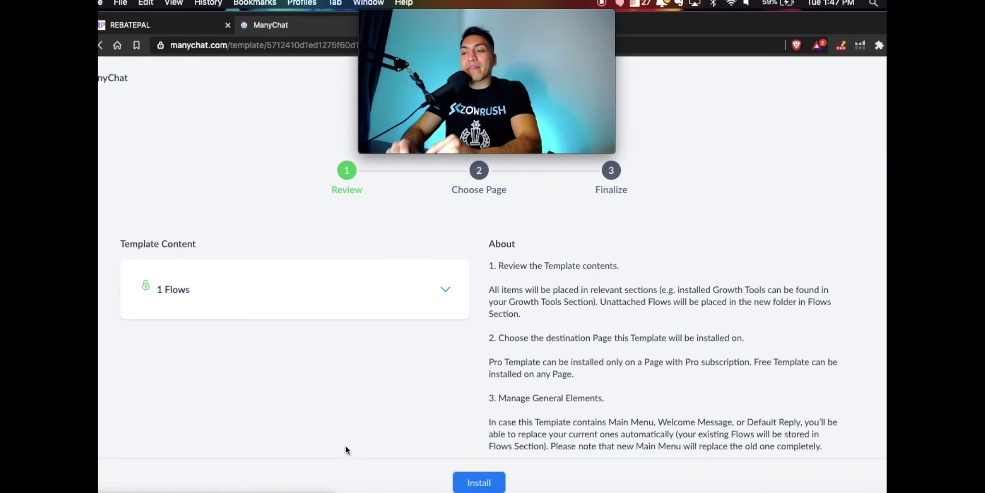
click(491, 483)
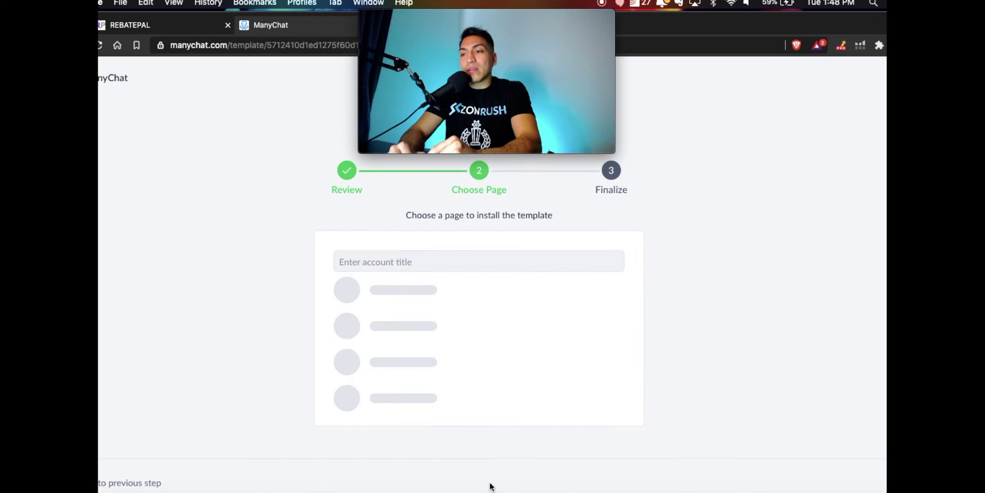
scroll(521, 361, down, 5)
scroll(521, 361, up, 2)
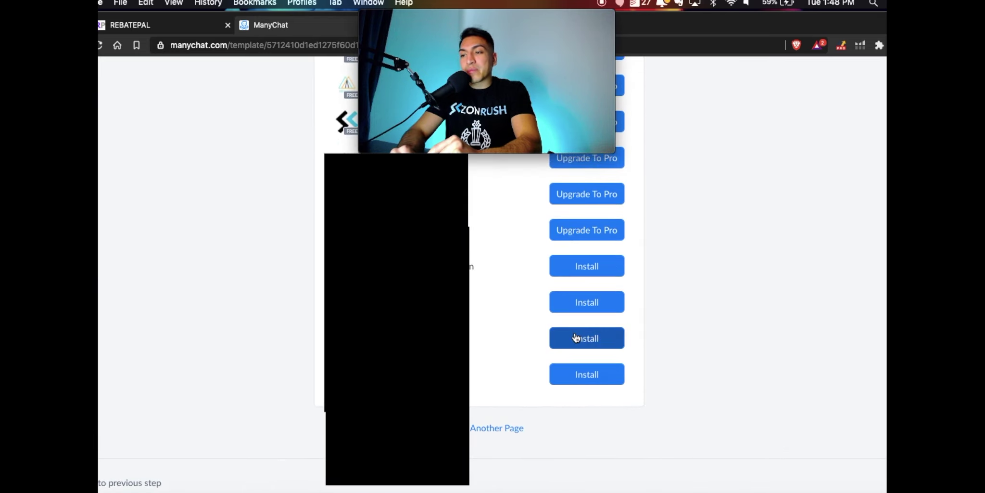
click(576, 338)
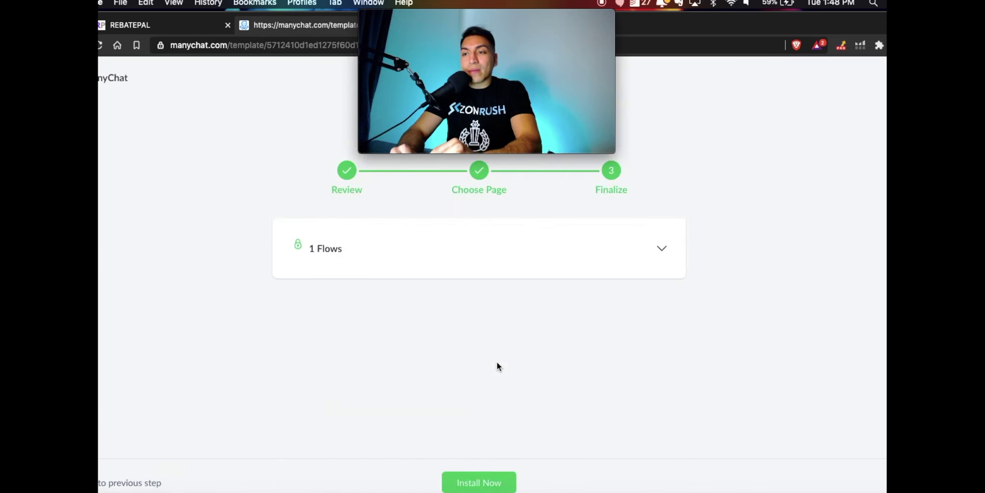
click(465, 483)
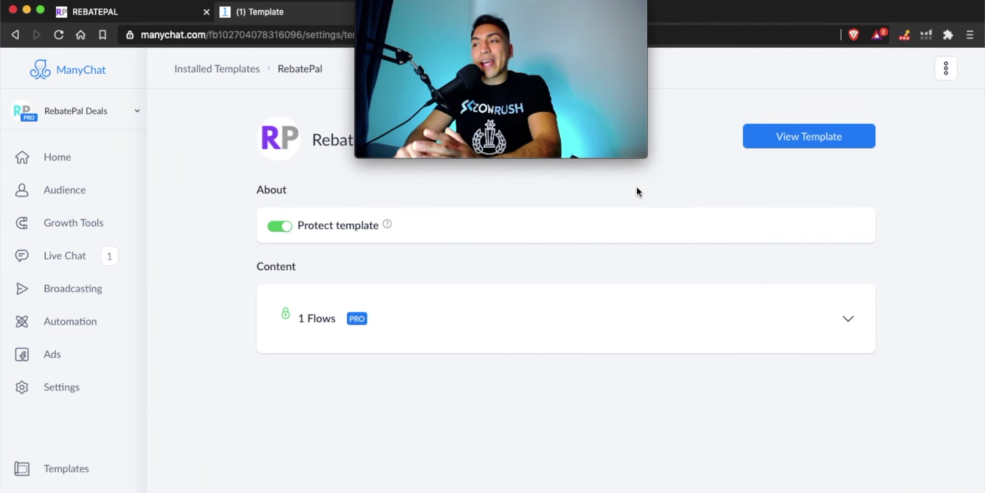
Step: View the installed template's flow folder and rename it "Dead Sea Mask 50% Coupon"
click(850, 137)
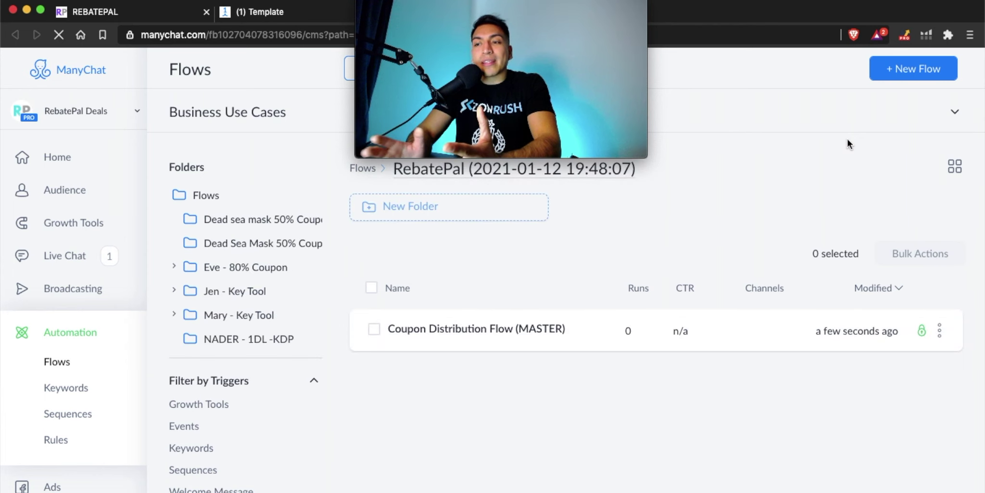
click(537, 169)
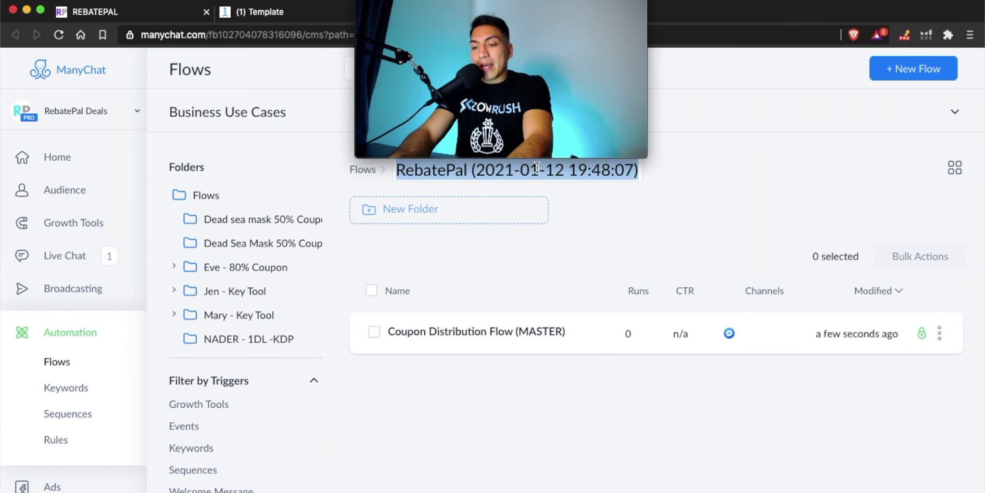
text(Dead Sea M)
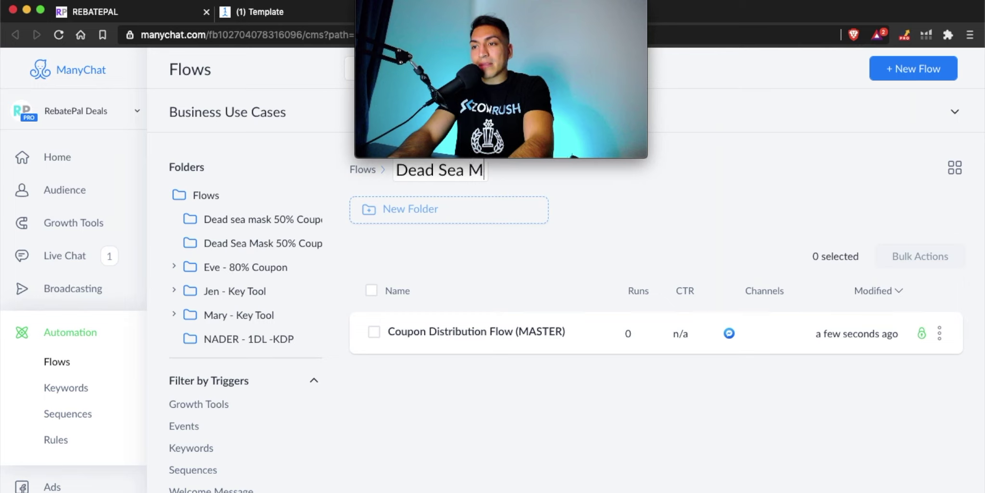
text(ask 50% Coupoin)
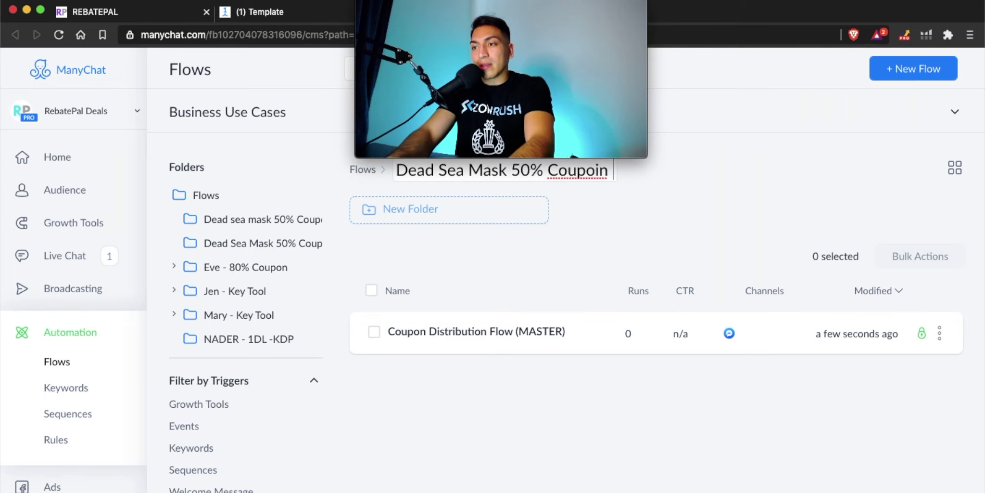
key(BackSpace)
key(BackSpace)
text(n)
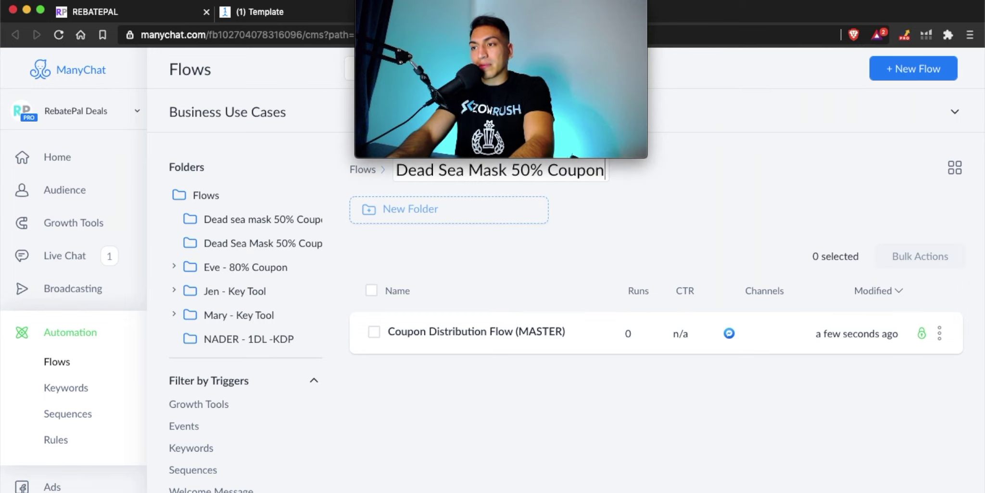
key(Return)
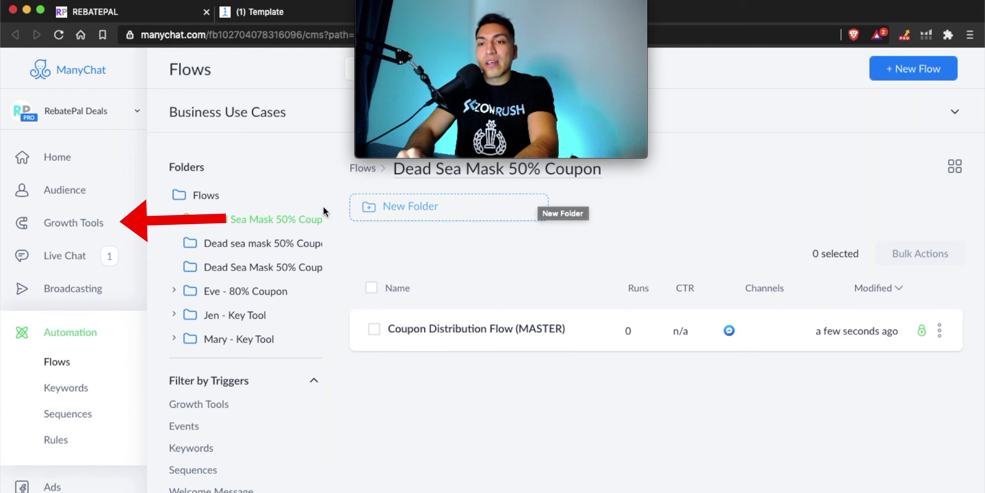
Step: Create a Facebook Ads JSON growth tool named "Dead Sea Mask 50% Coupon"
click(92, 224)
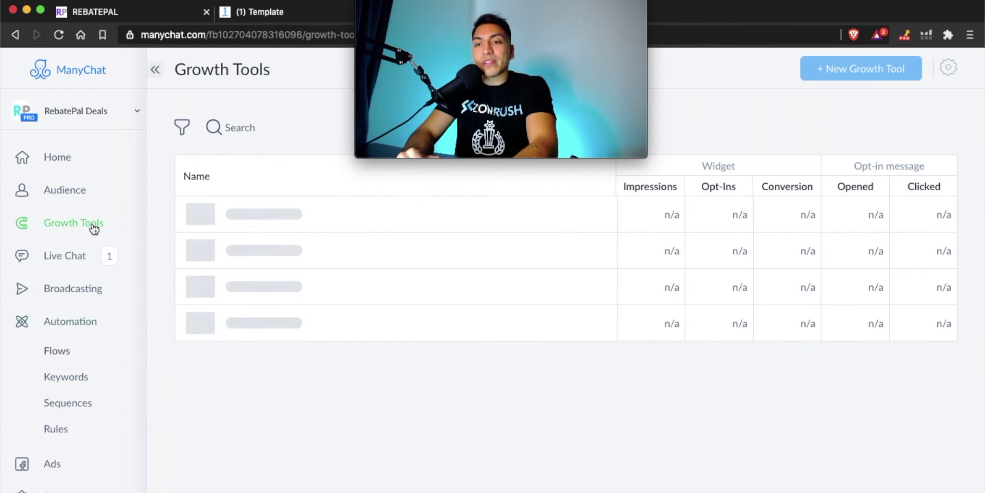
click(861, 70)
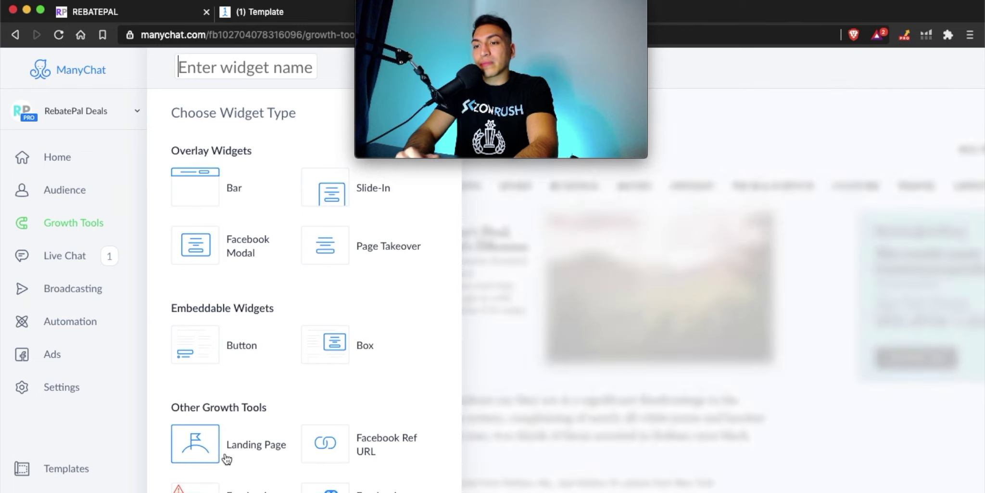
scroll(226, 460, down, 3)
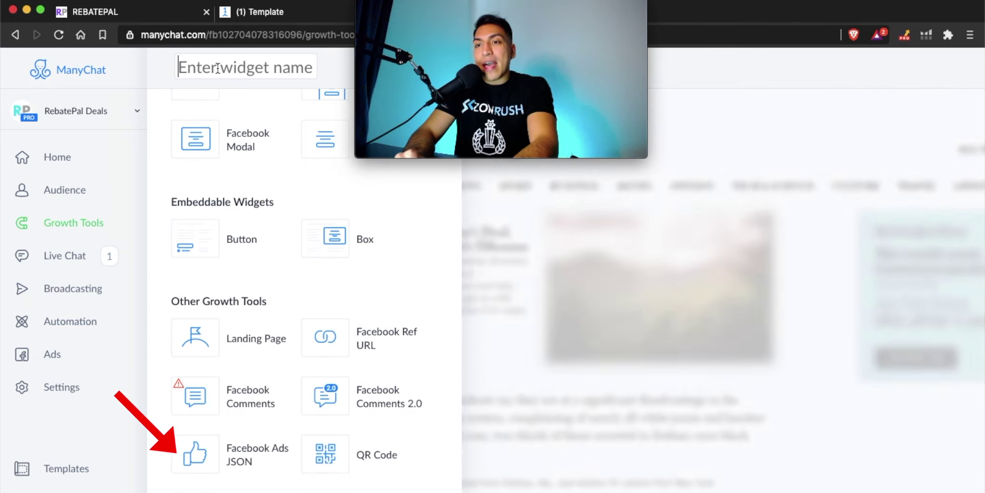
text(Da)
key(BackSpace)
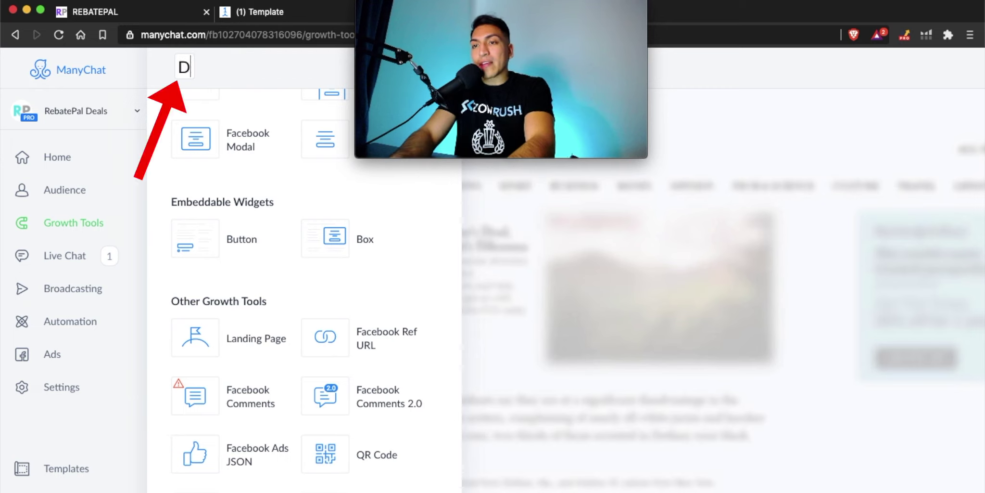
text(ead Sea M)
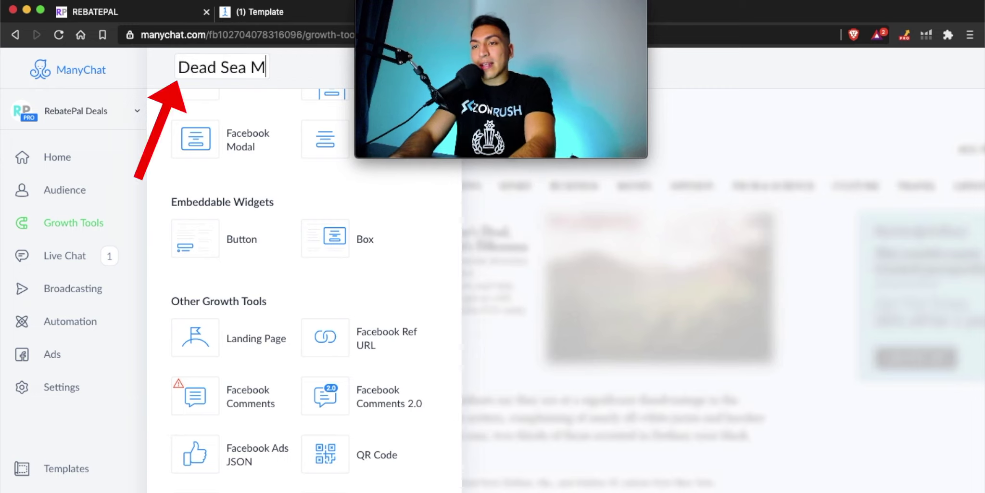
text(ask 50% Cu)
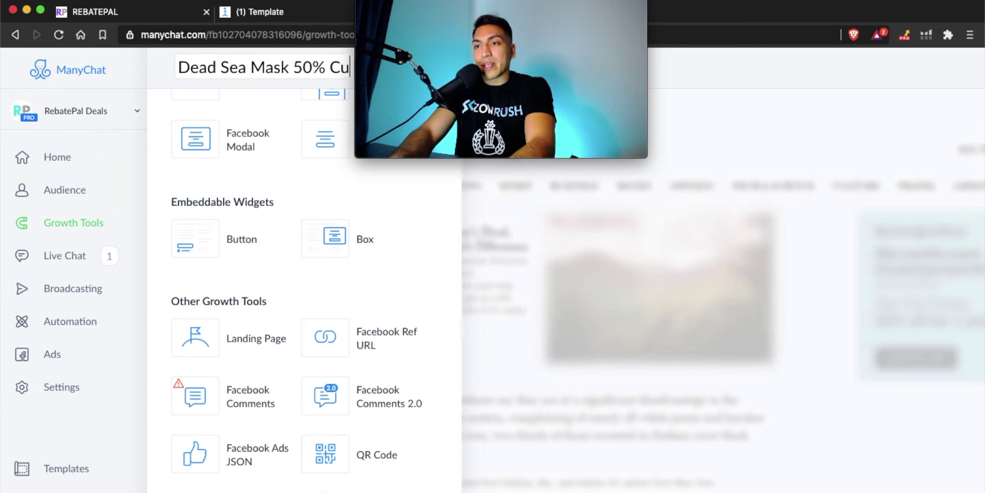
key(BackSpace)
text(ou)
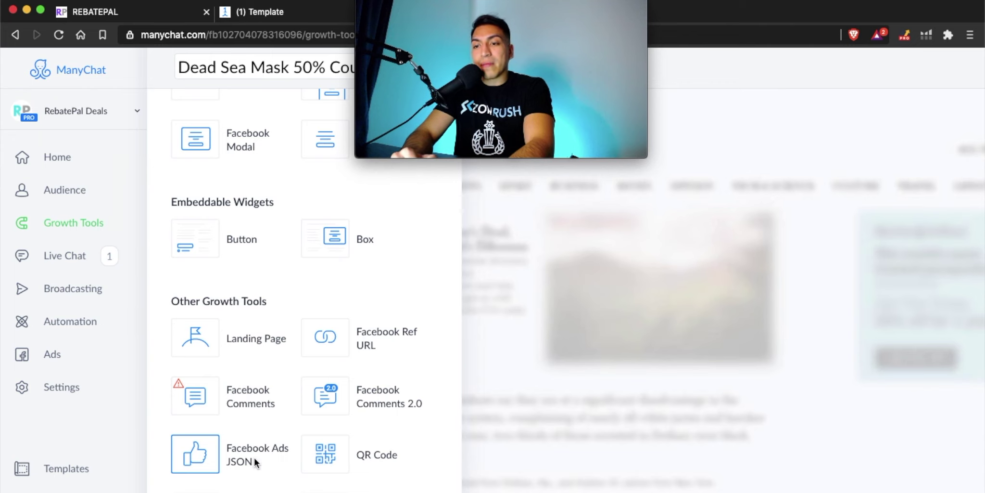
click(223, 460)
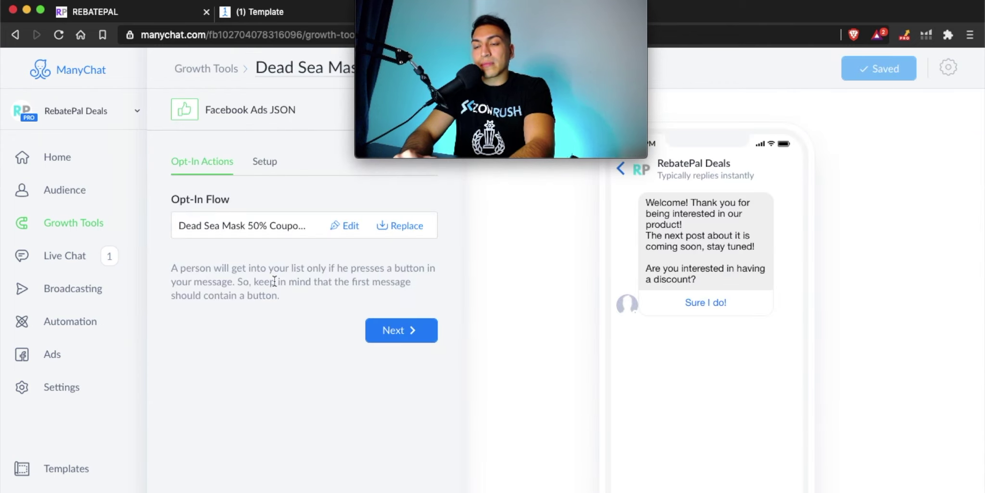
Step: Replace the growth tool's opt-in flow with Coupon Distribution Flow (MASTER) from the "Dead Sea Mask 50% Coupon" folder
click(392, 228)
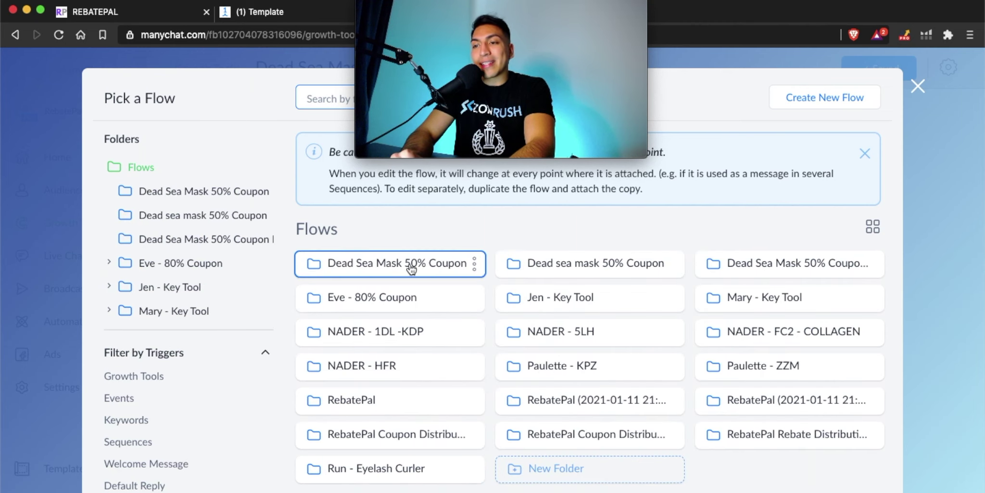
click(411, 269)
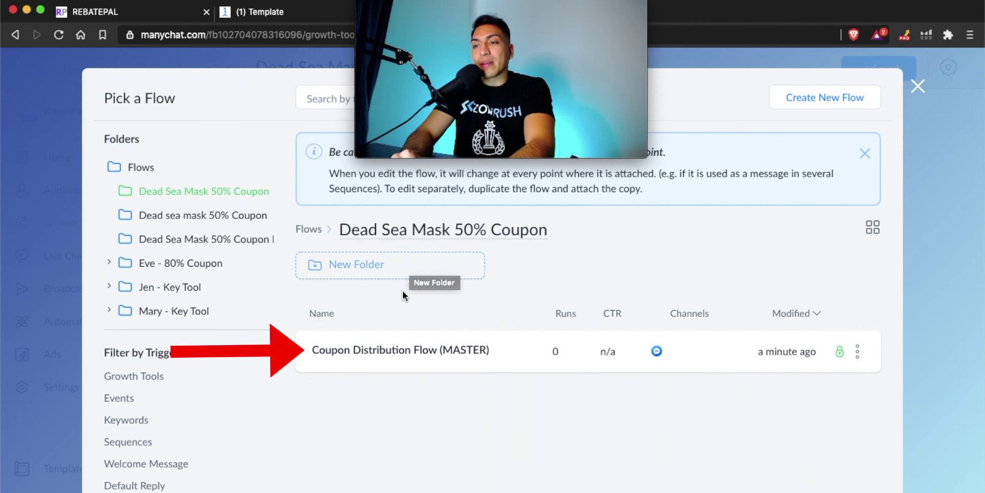
click(380, 352)
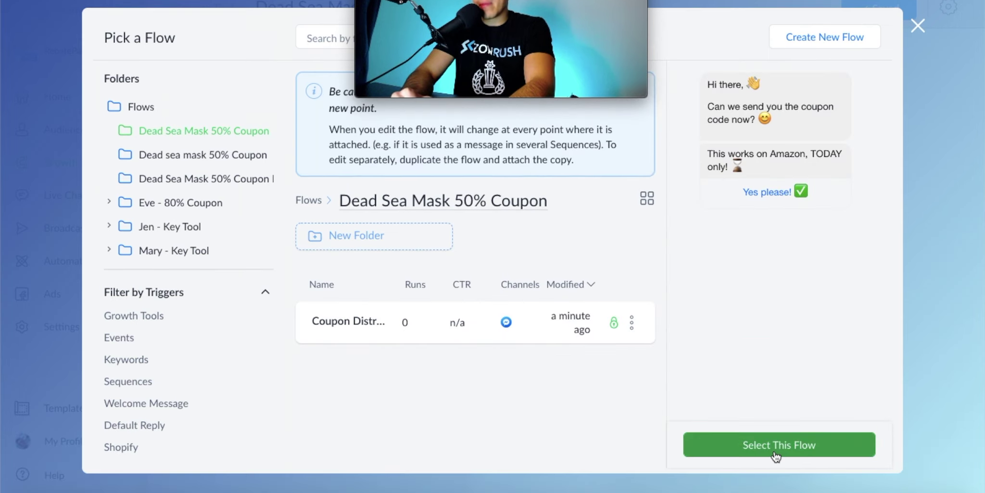
click(776, 451)
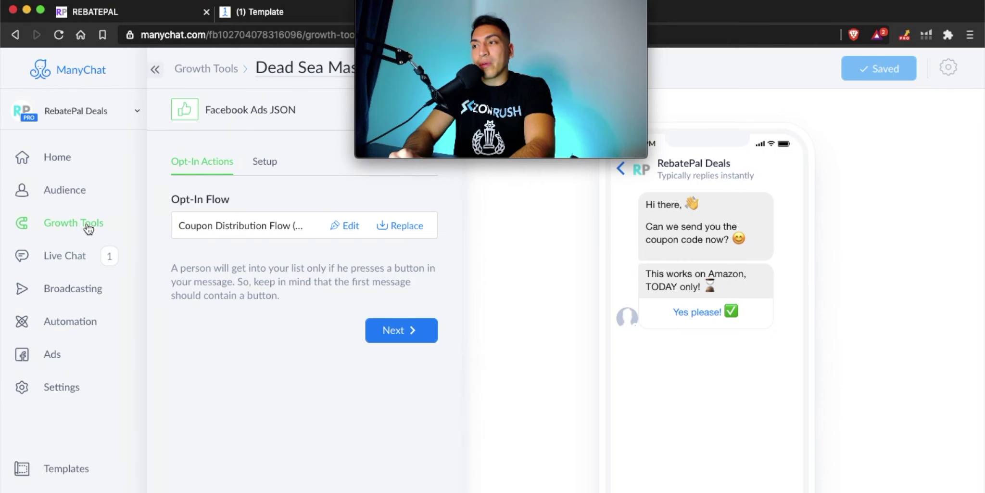
Step: Return to the growth tools list, and start creating a new campaign in Facebook Ads Manager
click(88, 229)
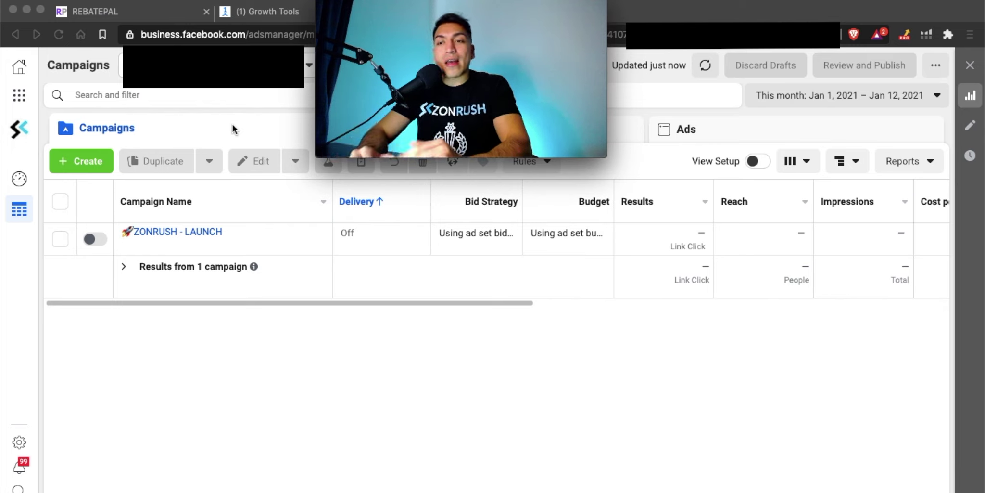
click(92, 163)
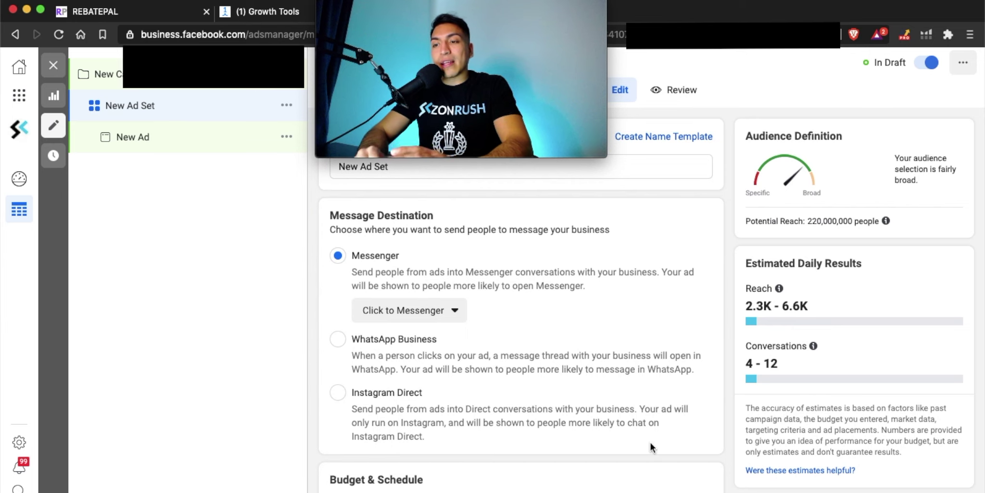
Step: Set the minimum audience age of the new ad set to 26
scroll(650, 442, down, 5)
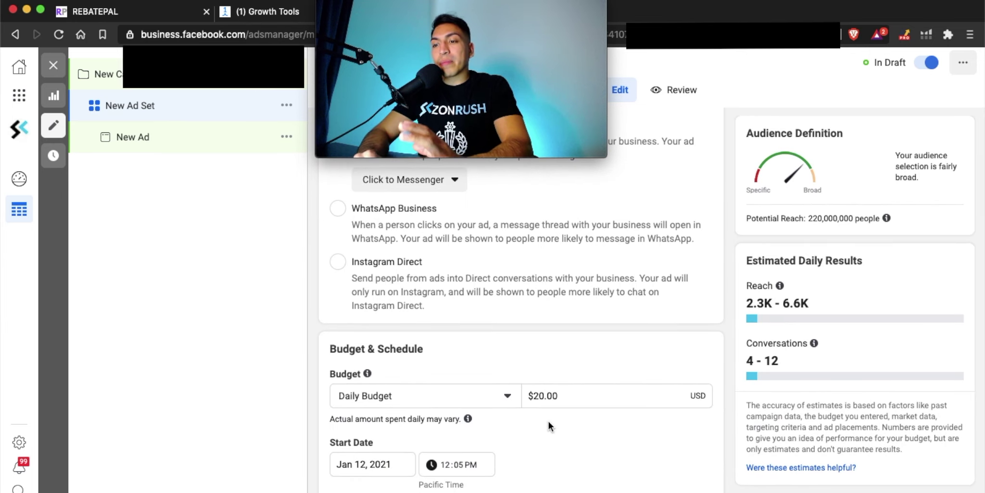
scroll(548, 421, down, 3)
scroll(548, 420, down, 9)
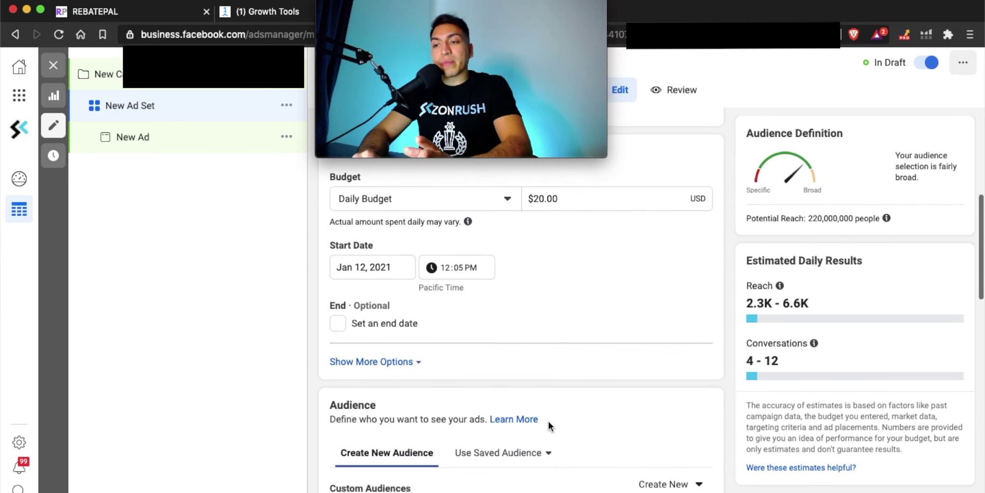
scroll(549, 421, down, 4)
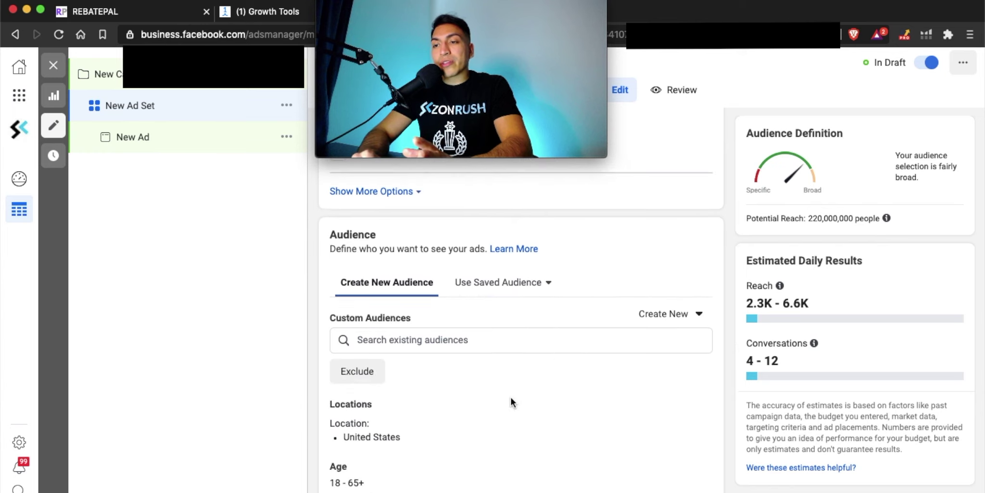
scroll(505, 354, down, 3)
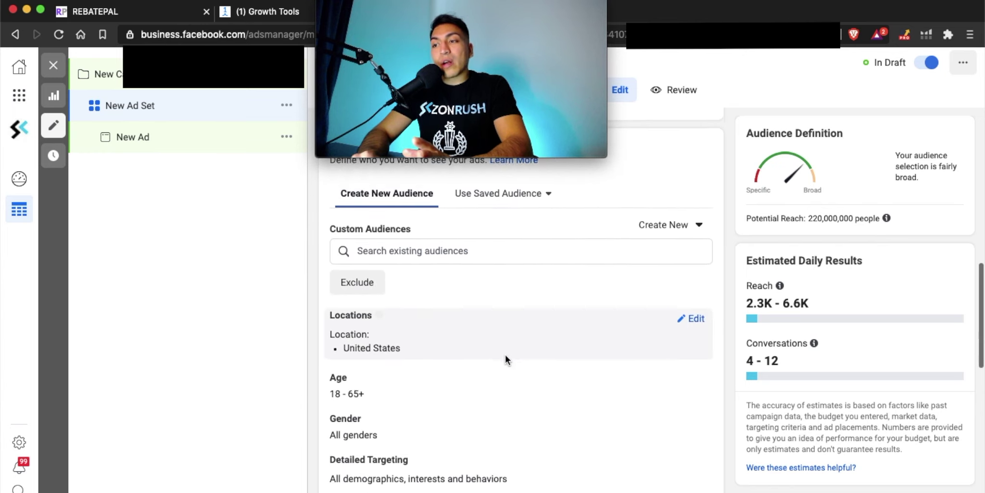
scroll(505, 355, up, 1)
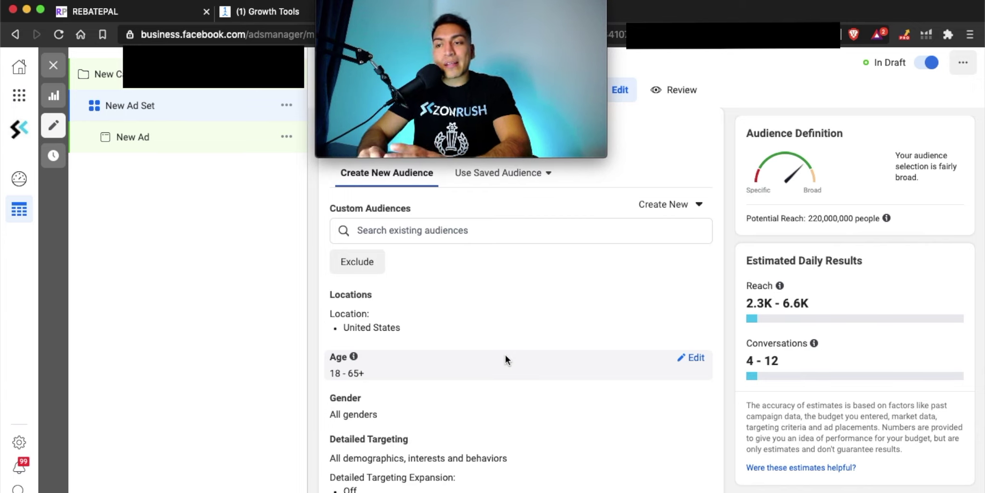
click(695, 359)
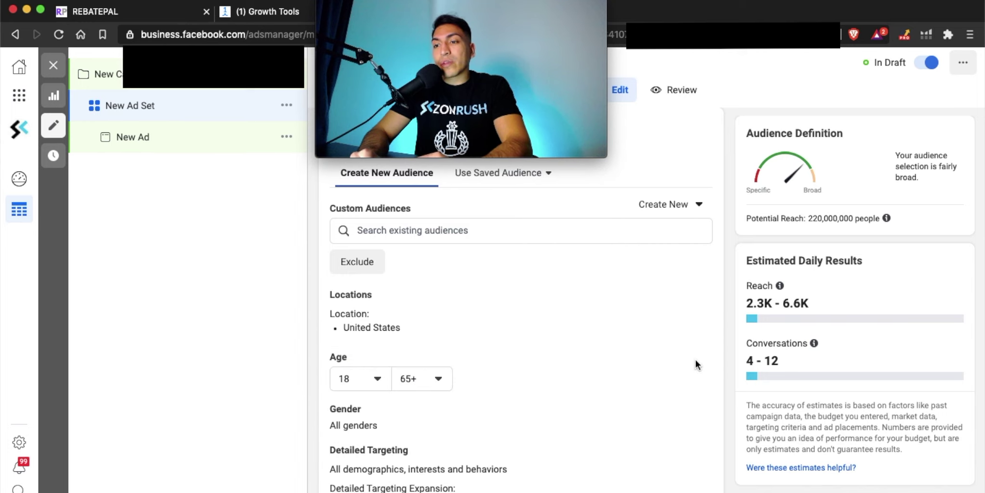
click(378, 378)
click(378, 381)
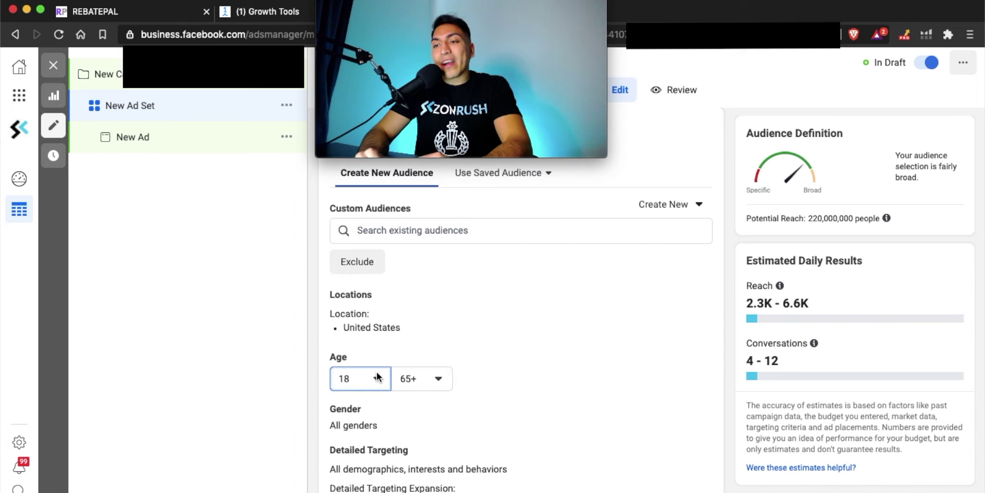
click(377, 379)
scroll(379, 339, down, 3)
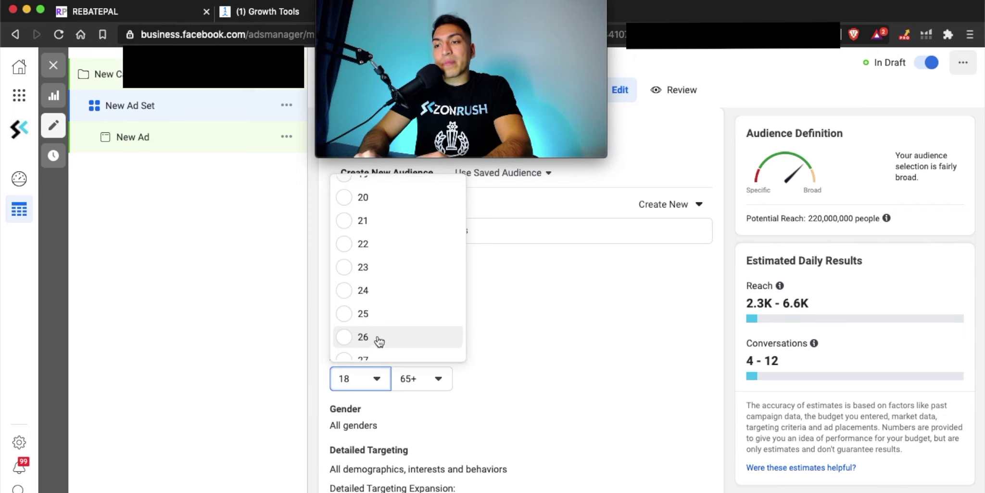
scroll(379, 342, down, 1)
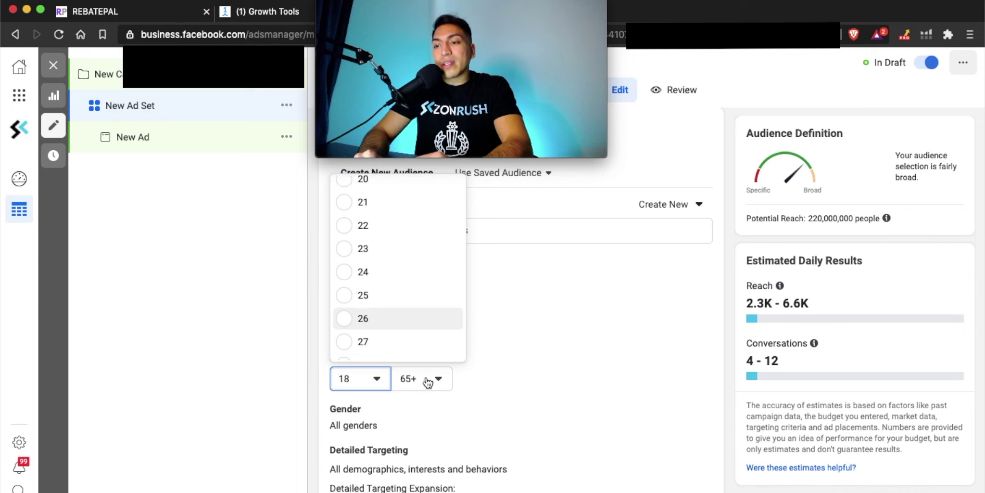
key(Return)
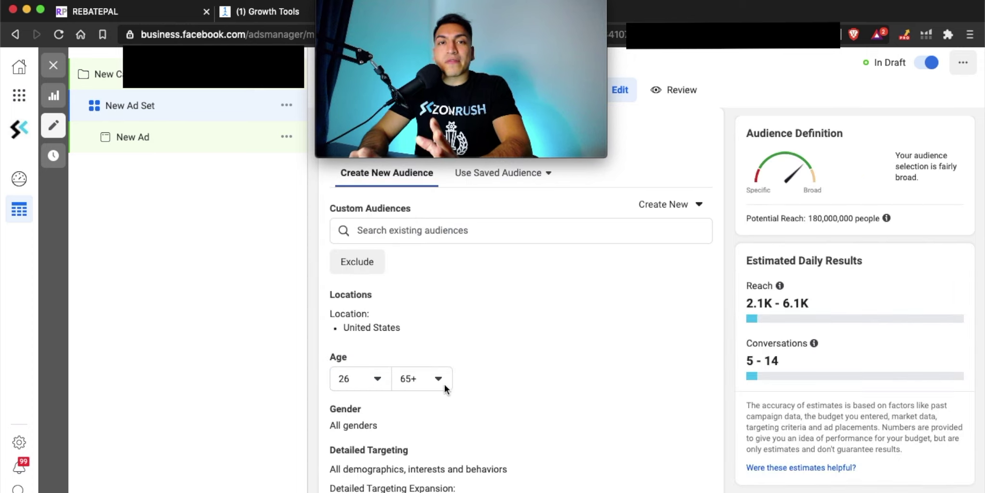
Step: Restrict the gender of the ad set's audience to women
scroll(549, 346, down, 2)
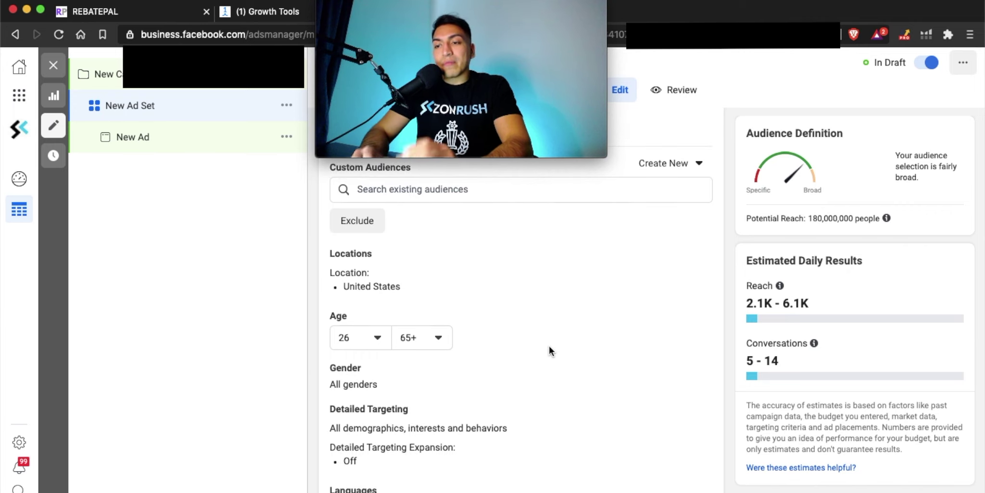
click(693, 369)
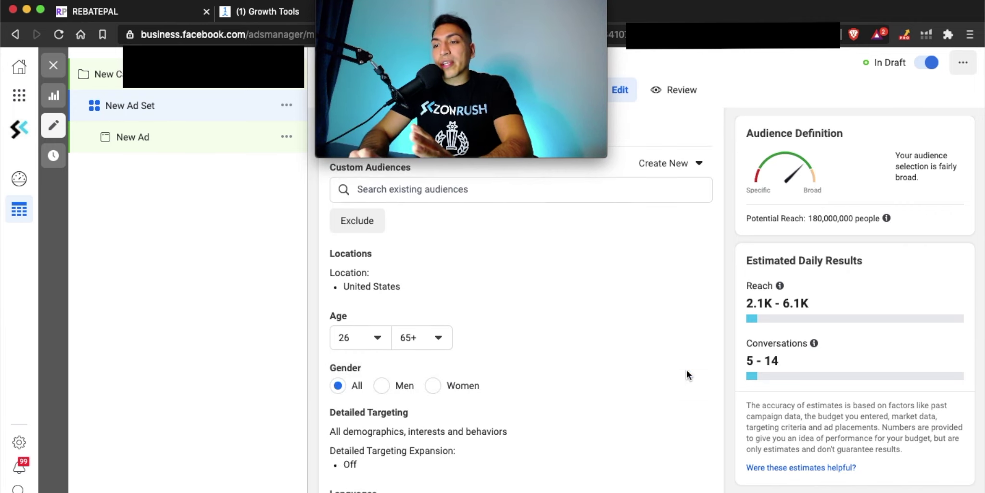
click(435, 385)
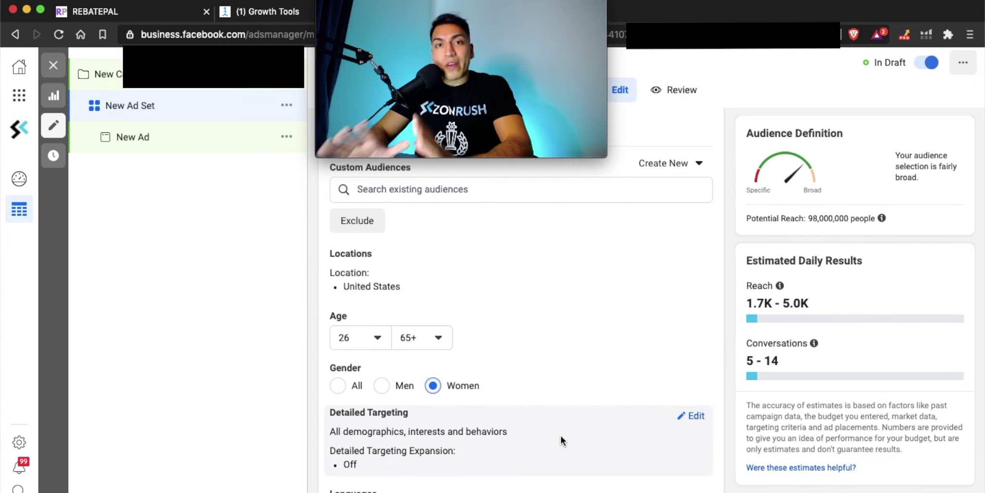
Step: Add the ULTA Beauty interest to the ad set's detailed targeting
scroll(560, 435, down, 2)
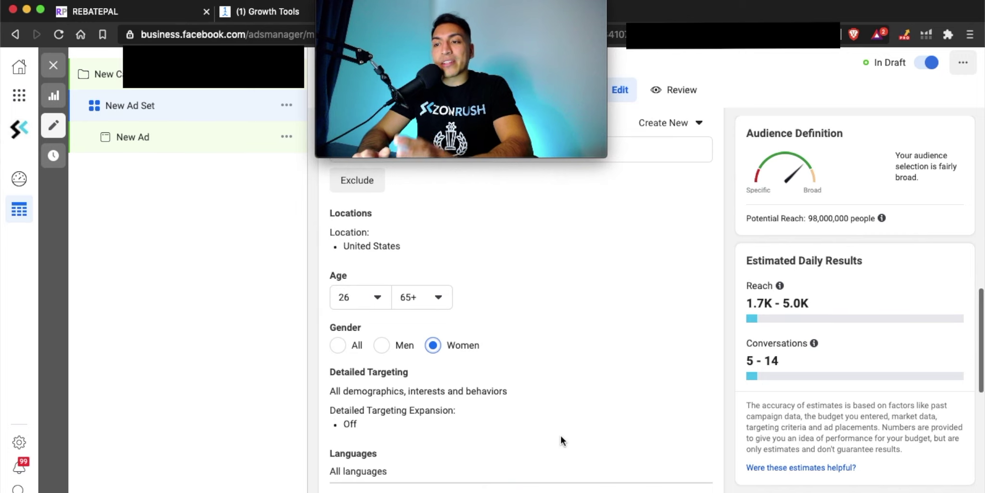
scroll(592, 322, down, 1)
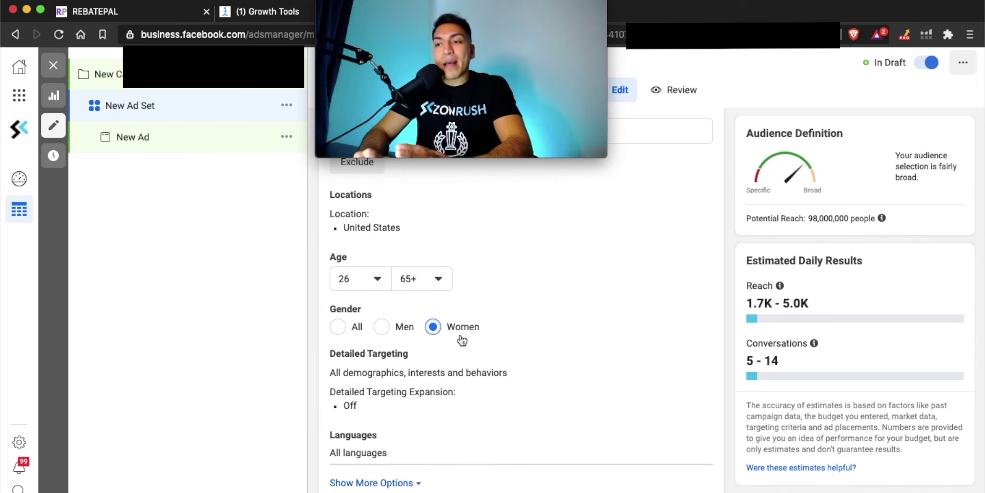
scroll(459, 334, down, 3)
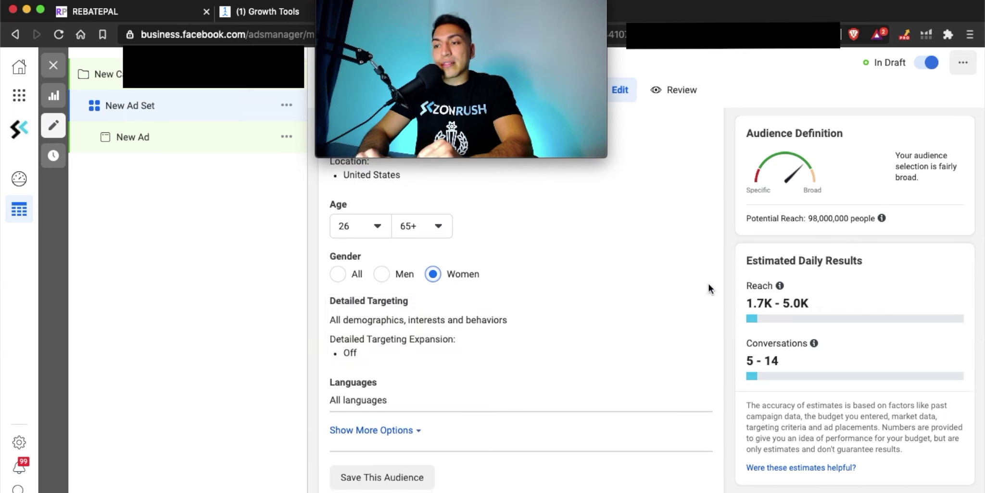
click(694, 305)
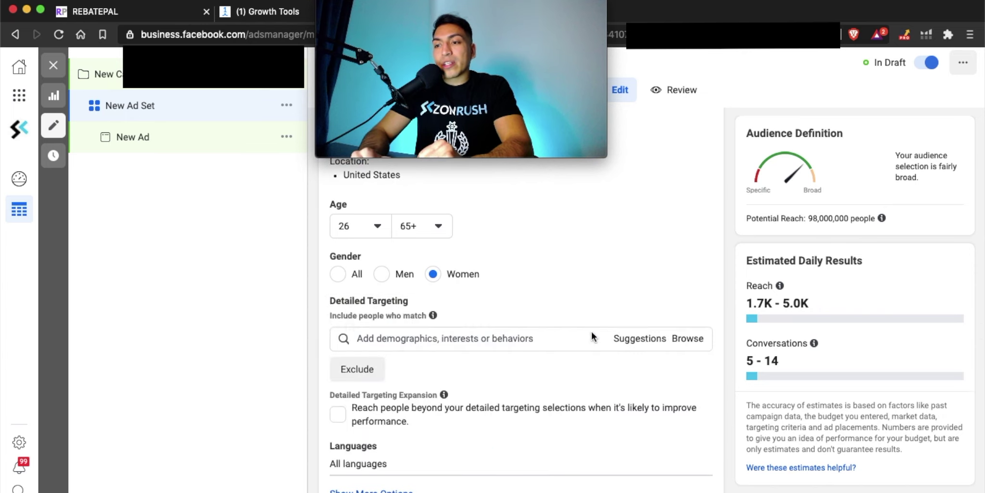
click(471, 331)
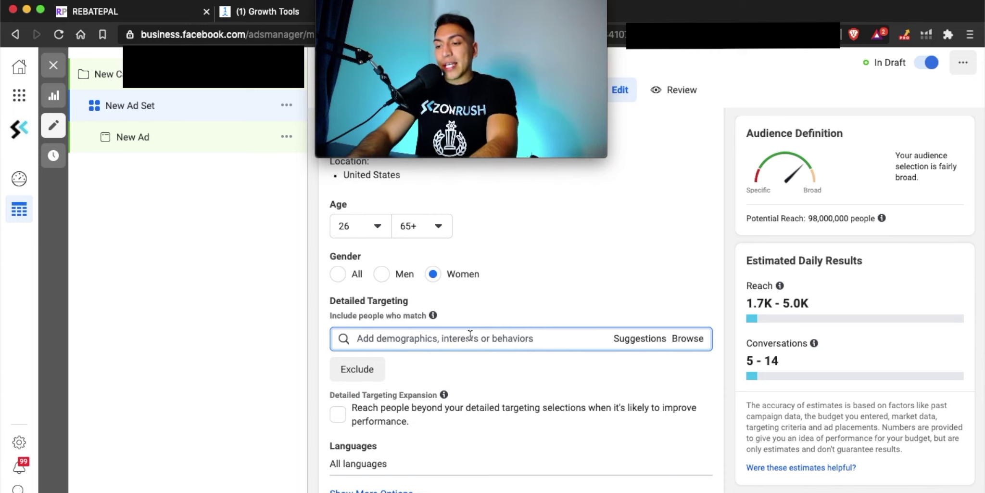
text(ulta)
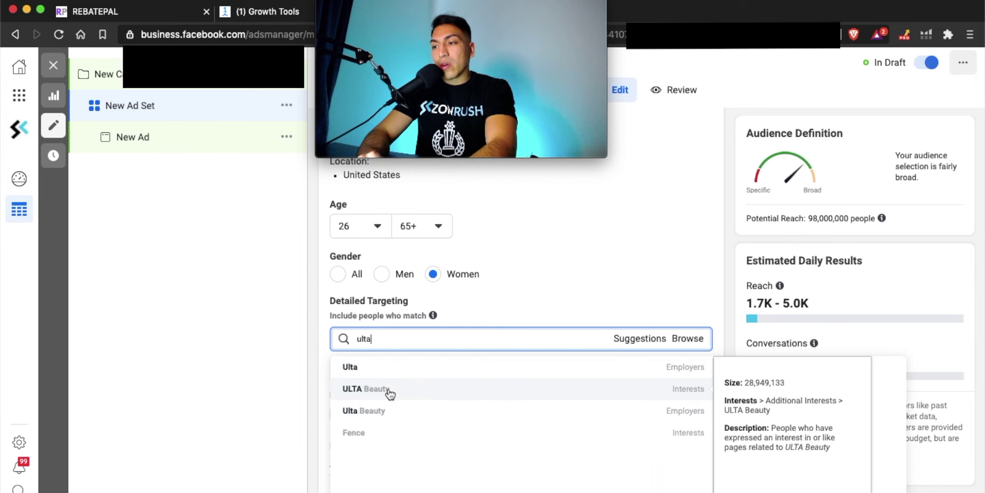
click(389, 393)
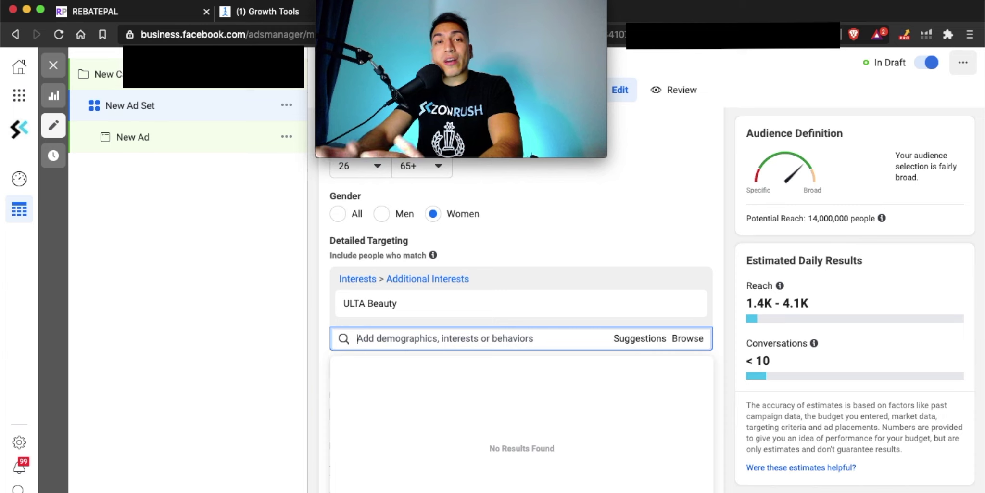
Step: Add the MAC Cosmetics and Skin care interests to the detailed targeting alongside ULTA Beauty
text(mac ma)
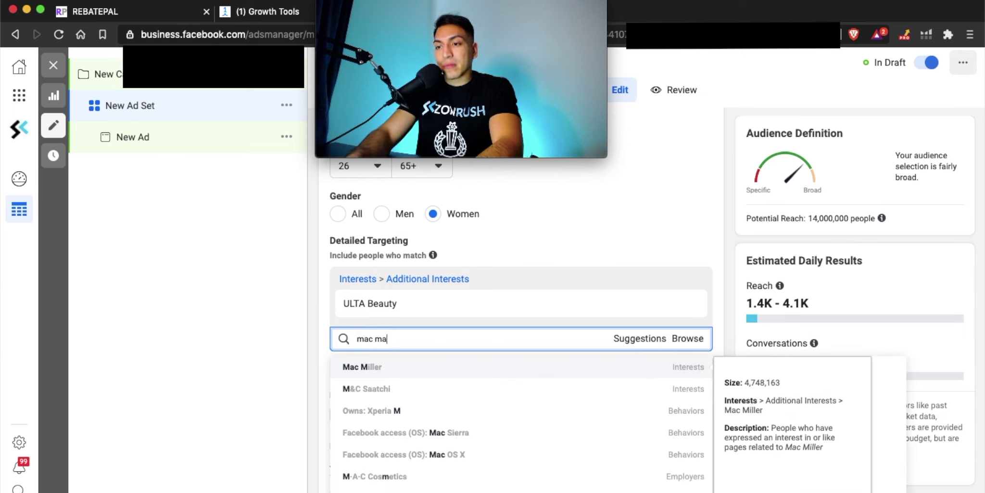
text(keup)
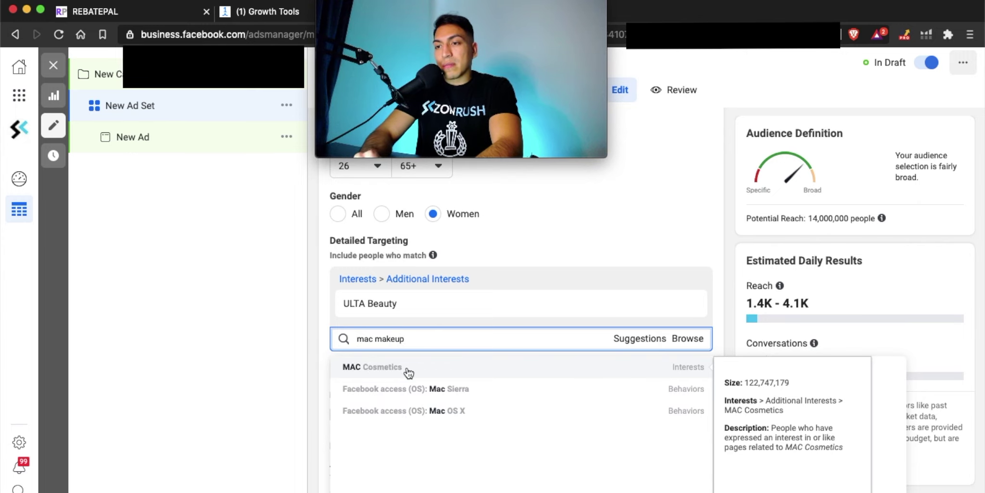
click(408, 373)
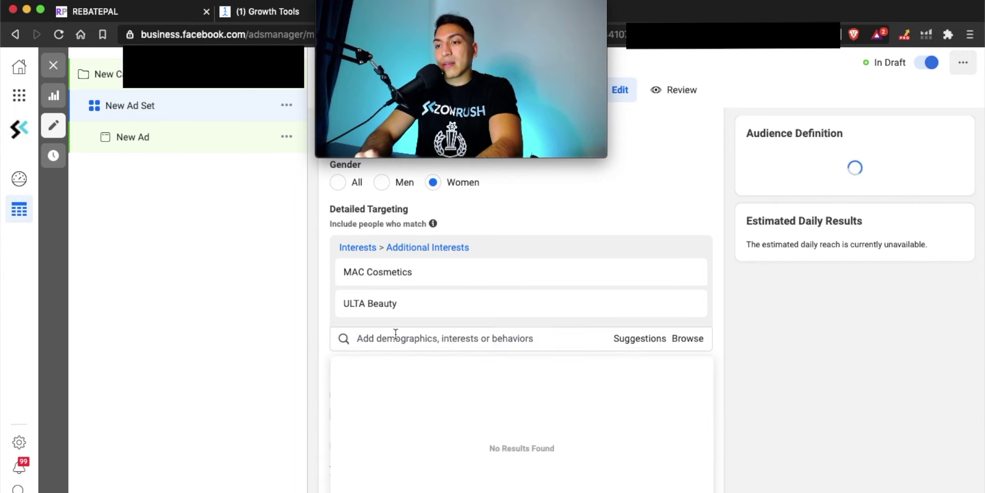
text(skin)
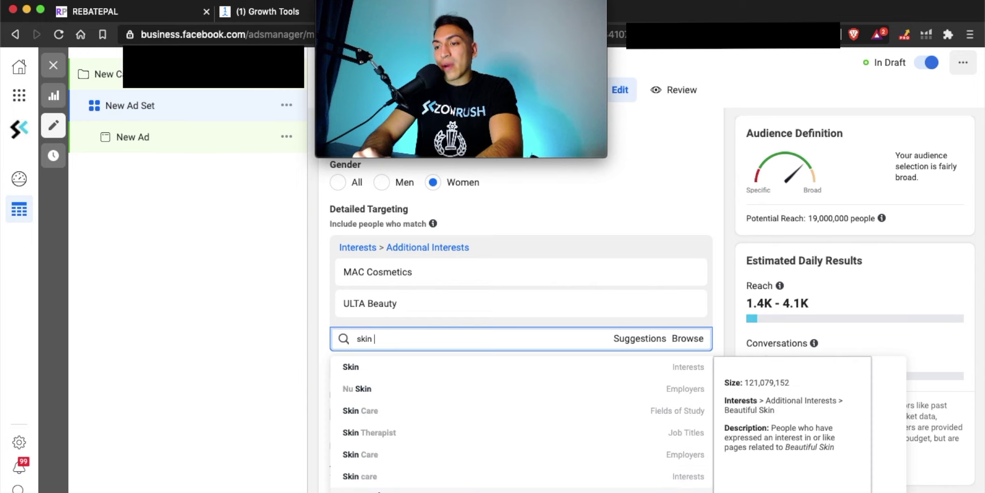
click(378, 476)
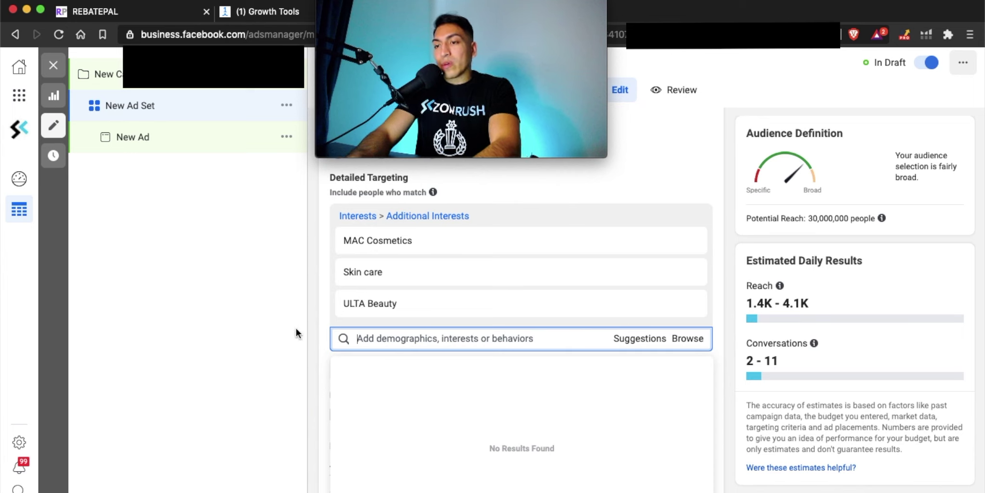
click(296, 328)
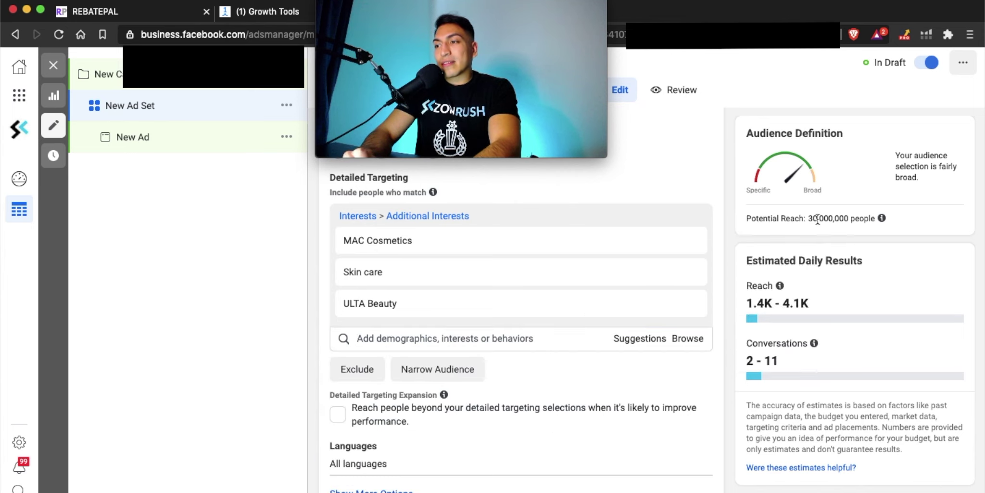
Step: Narrow the audience to people who must also match the Natural skin care interest
click(440, 369)
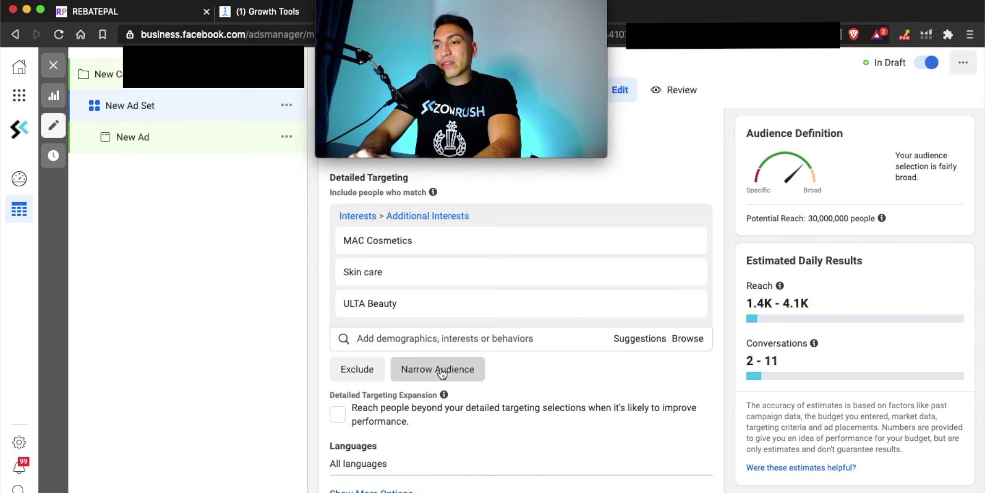
click(413, 390)
text(skin care)
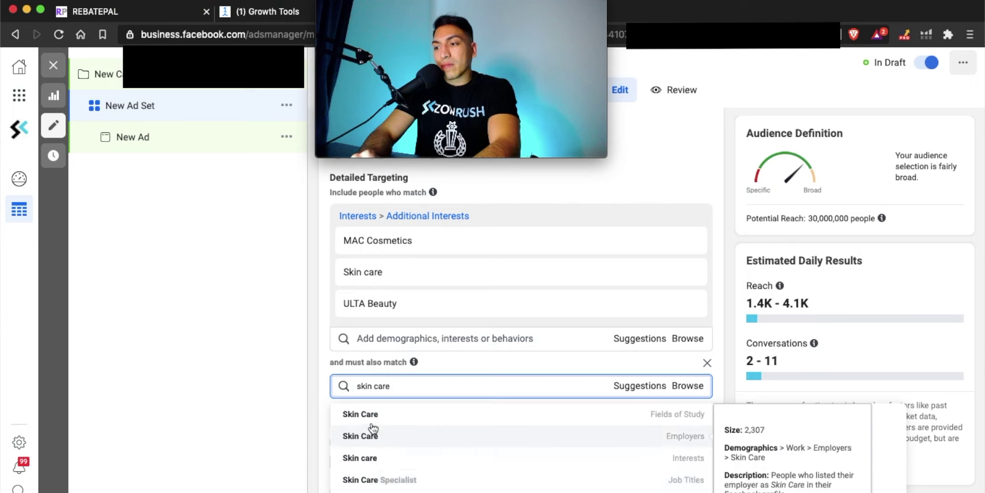
scroll(373, 433, down, 3)
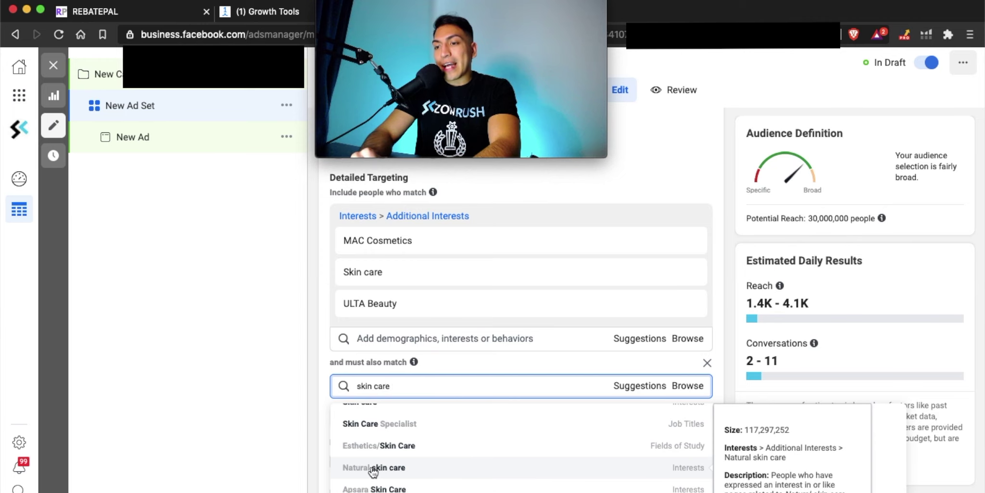
click(374, 467)
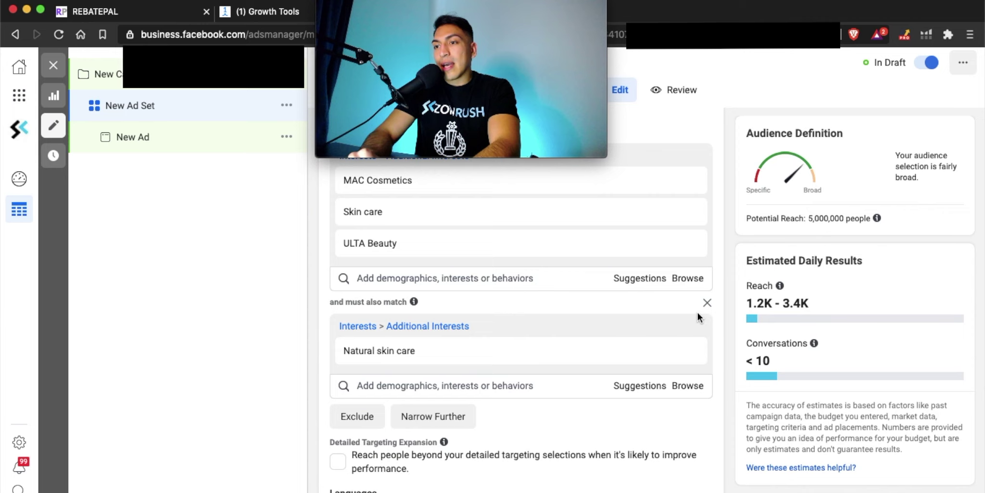
scroll(793, 244, up, 1)
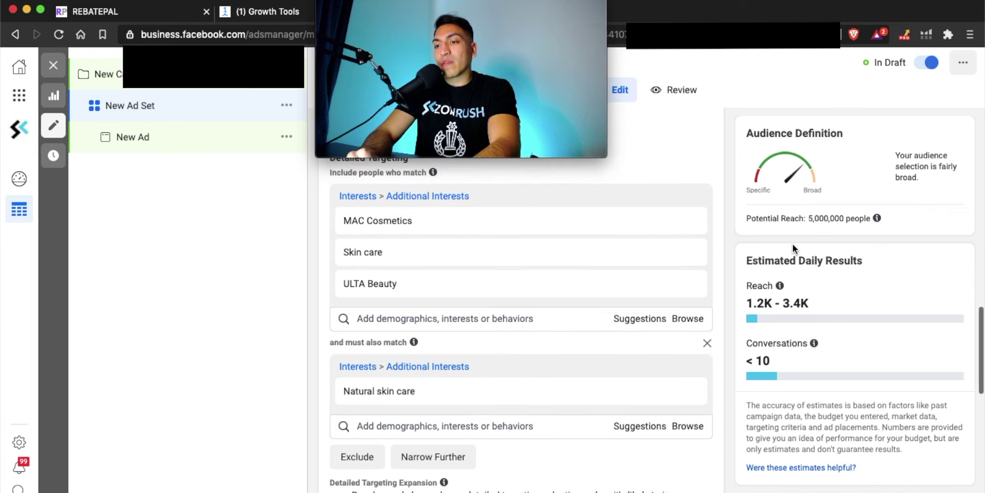
scroll(793, 243, up, 1)
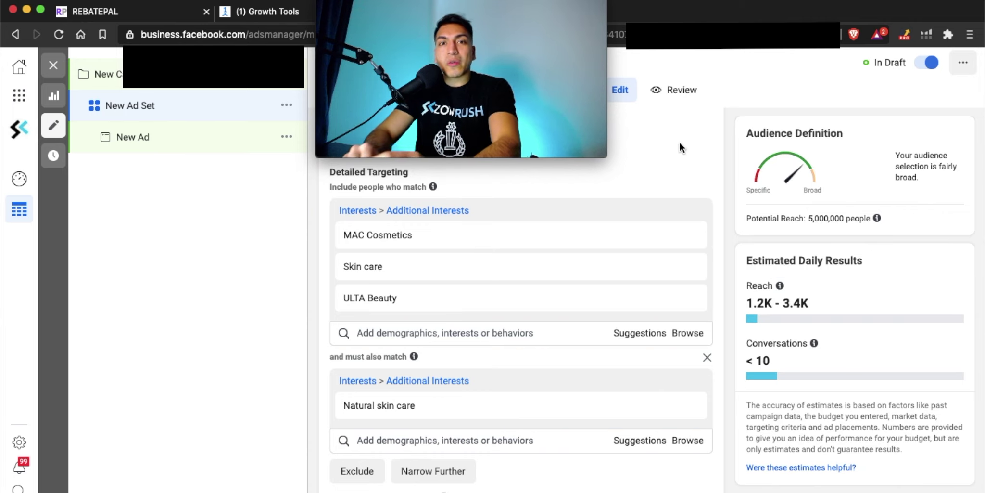
scroll(680, 142, down, 1)
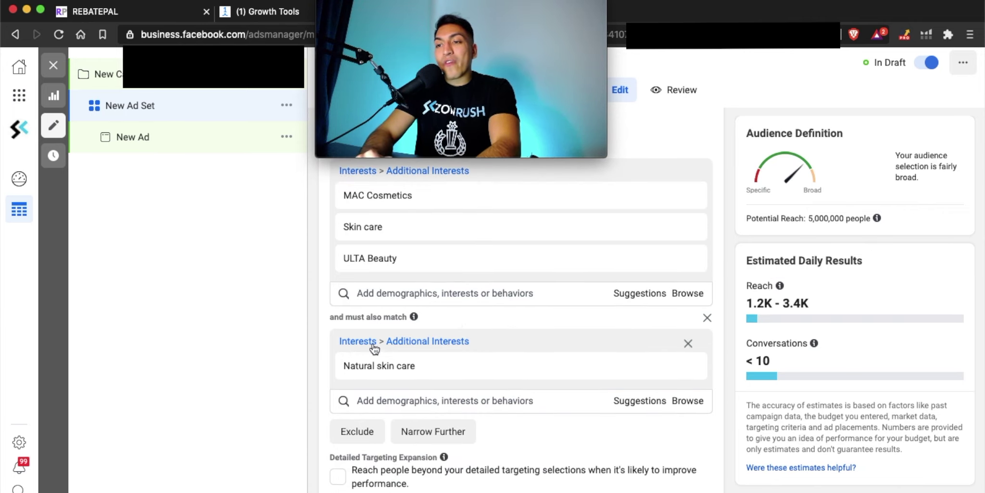
Step: Restrict the ad set's audience language to English (All)
scroll(414, 322, up, 1)
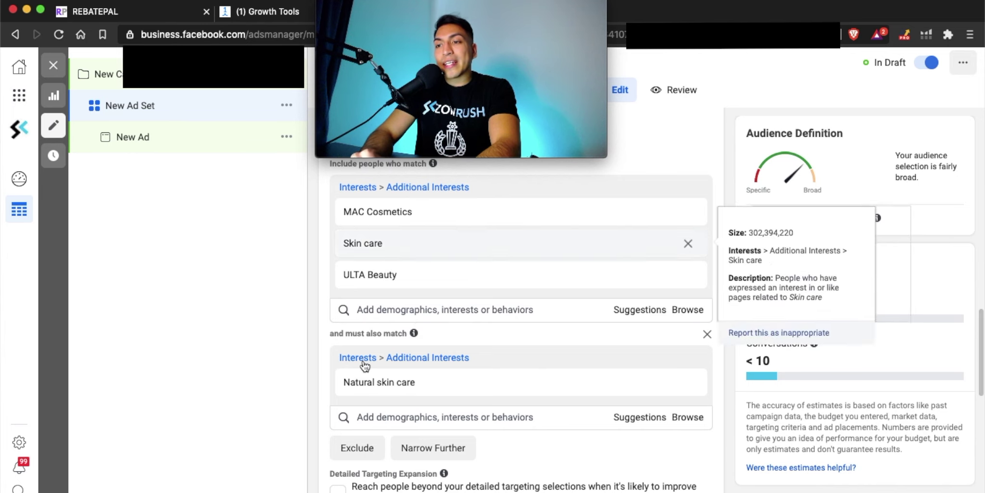
scroll(459, 417, down, 1)
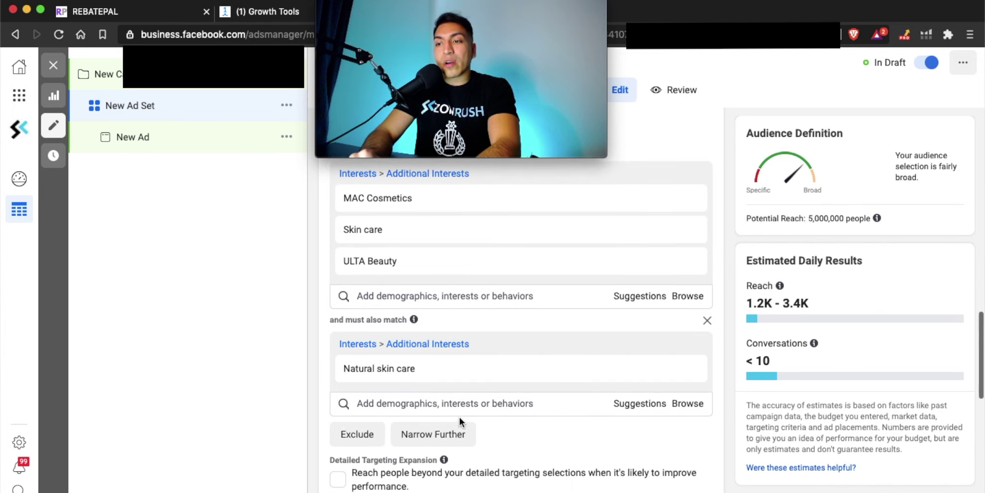
mouse_move(351, 374)
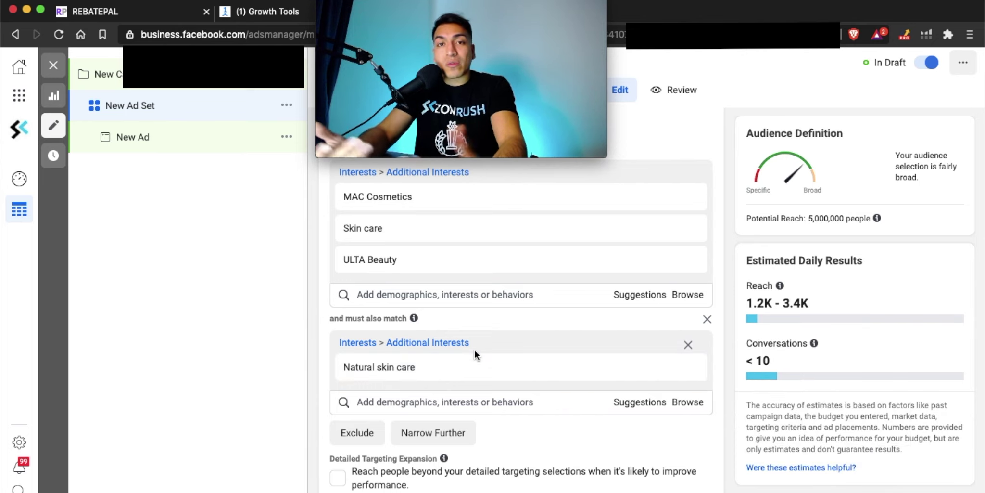
scroll(474, 351, down, 3)
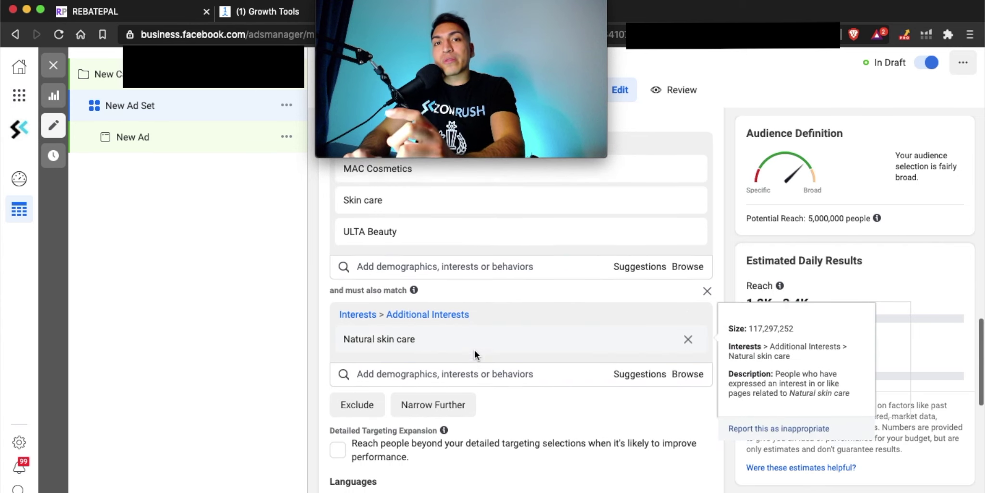
scroll(475, 354, down, 3)
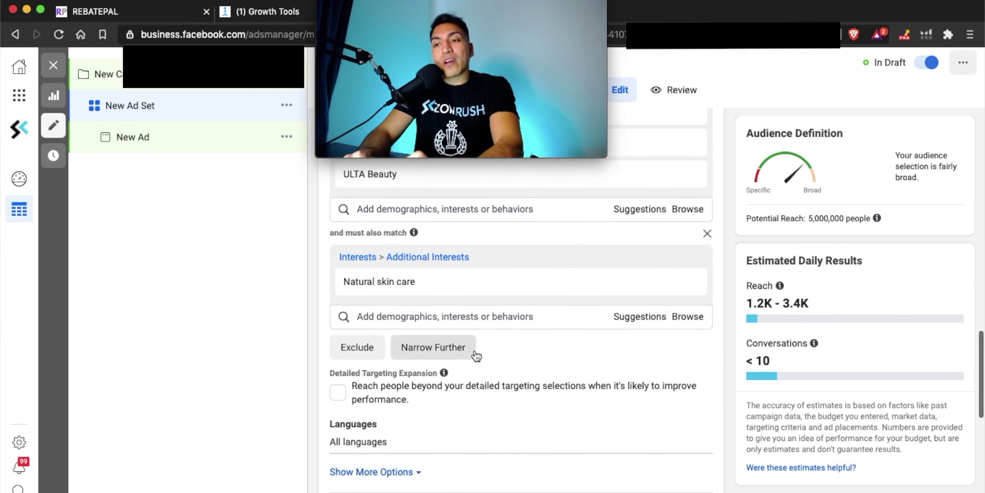
mouse_move(698, 377)
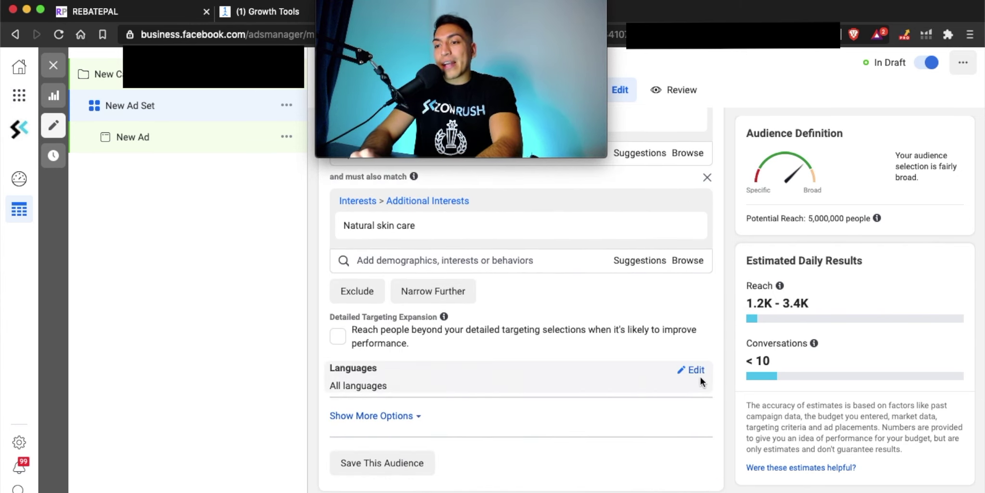
click(697, 371)
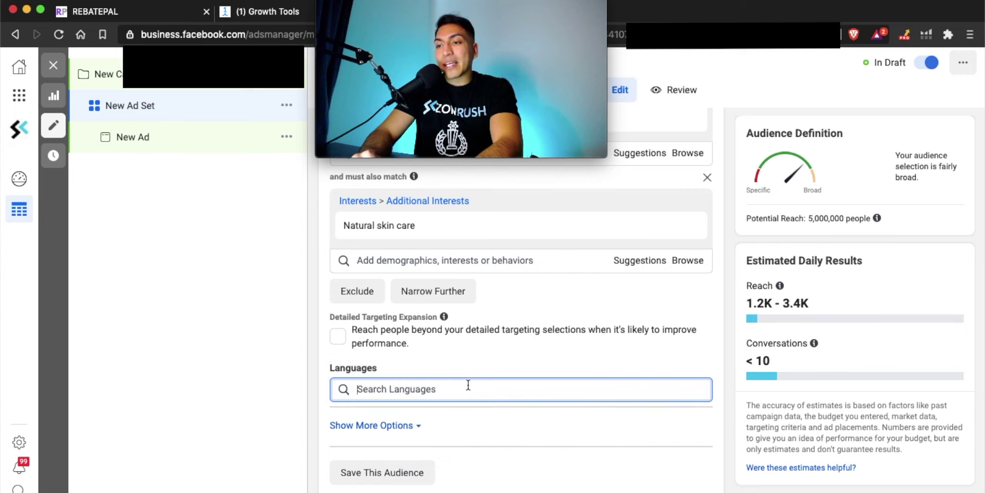
text(english)
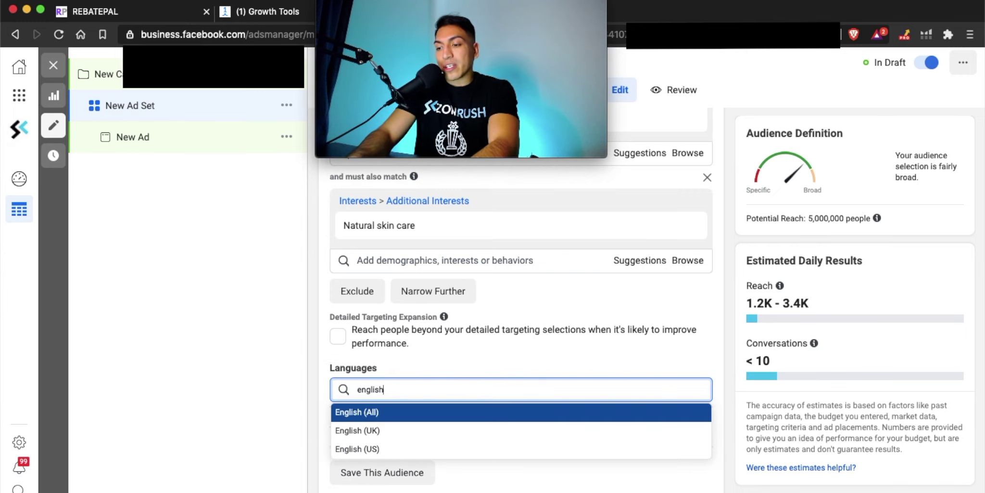
key(Return)
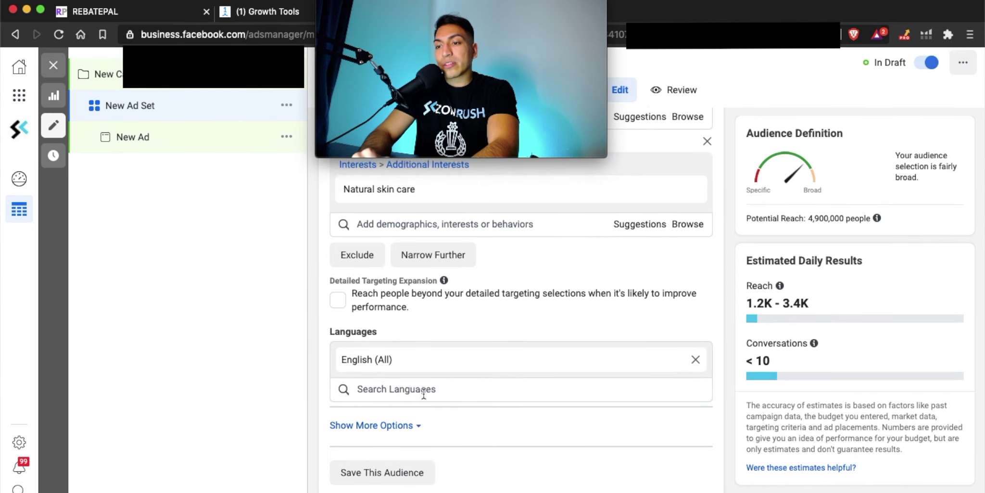
Step: Switch the ad set from automatic to manual placements
scroll(423, 393, down, 5)
scroll(423, 392, down, 1)
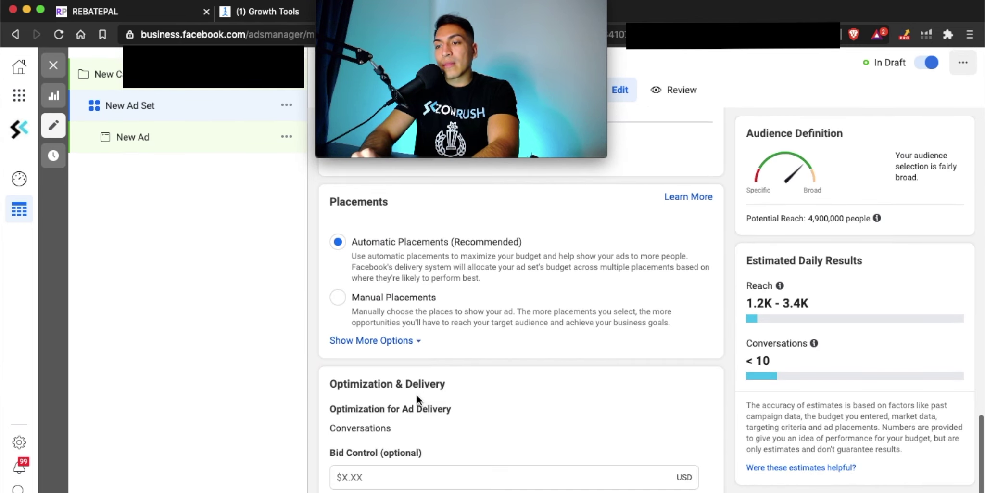
click(339, 297)
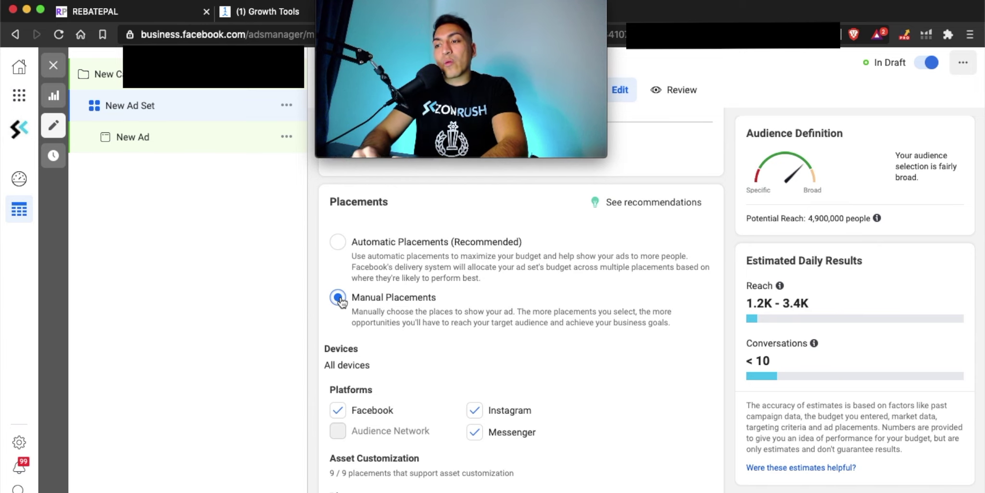
Step: Exclude the Stories, Search and In-Article placements so the ad runs only in Feeds
scroll(340, 301, down, 2)
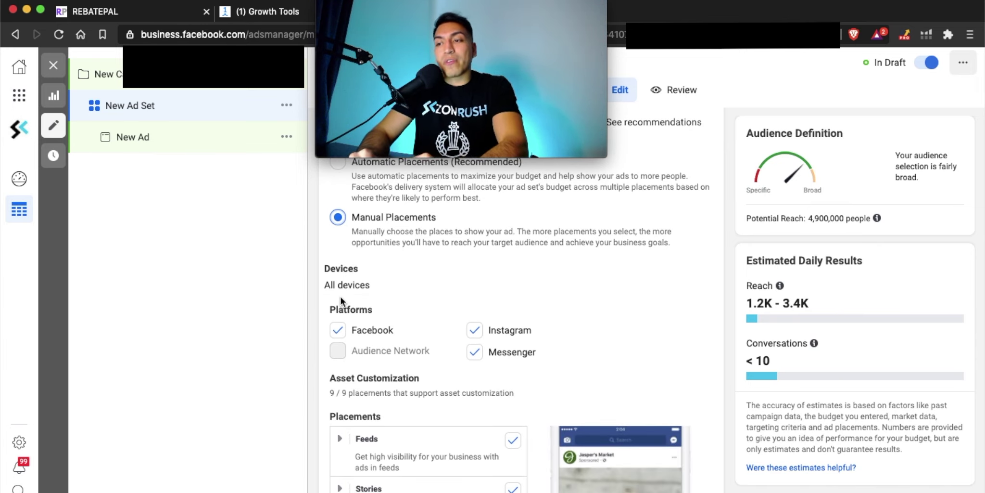
scroll(436, 313, down, 3)
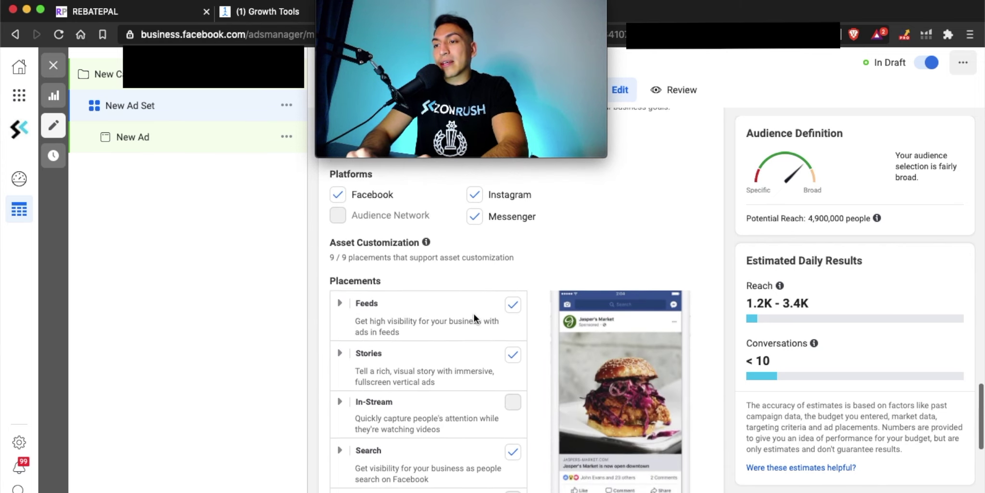
scroll(475, 313, down, 1)
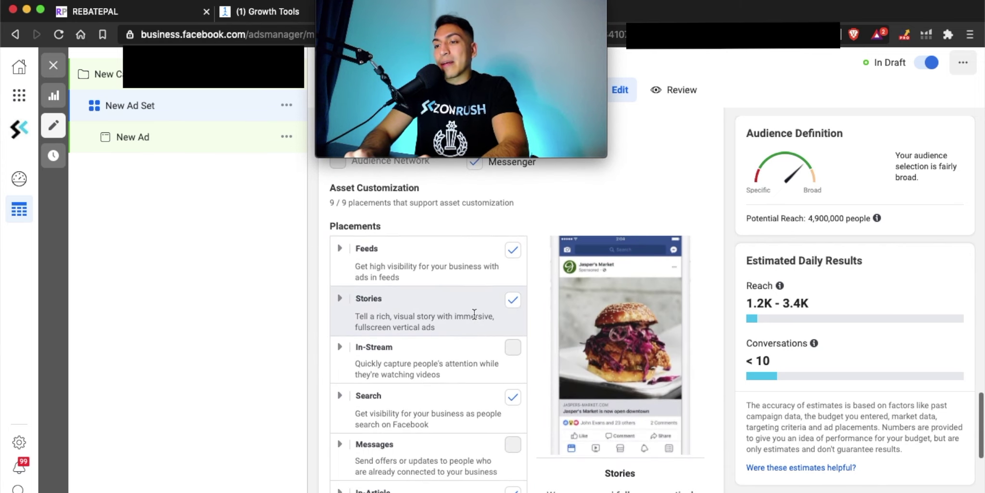
click(513, 301)
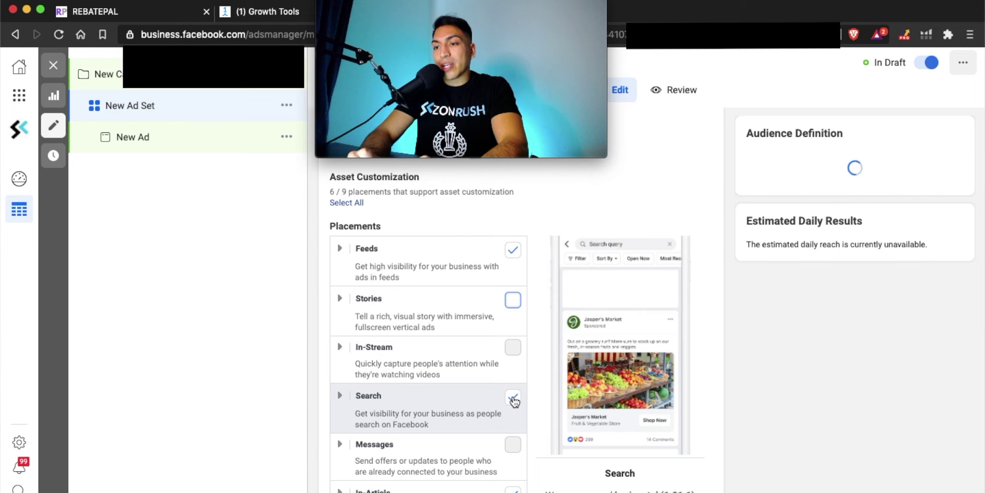
click(513, 398)
scroll(513, 399, down, 2)
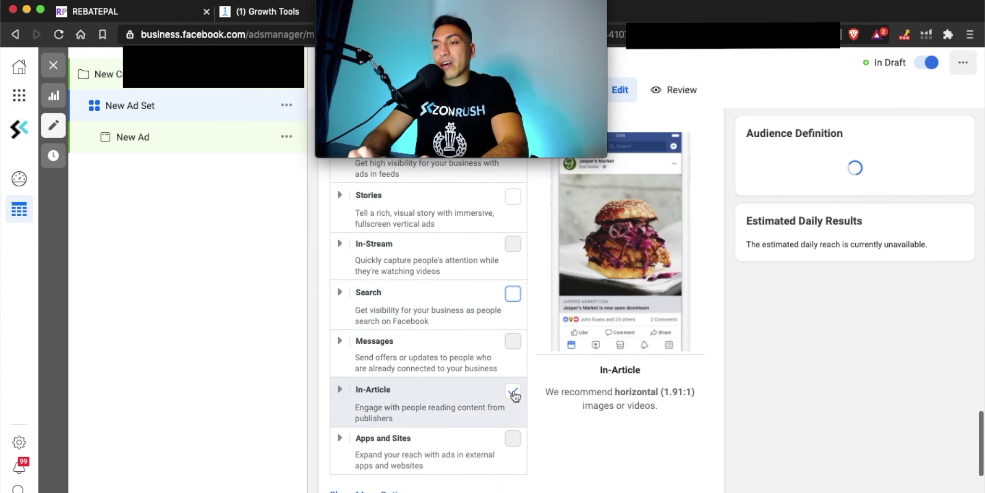
click(514, 393)
scroll(514, 395, down, 3)
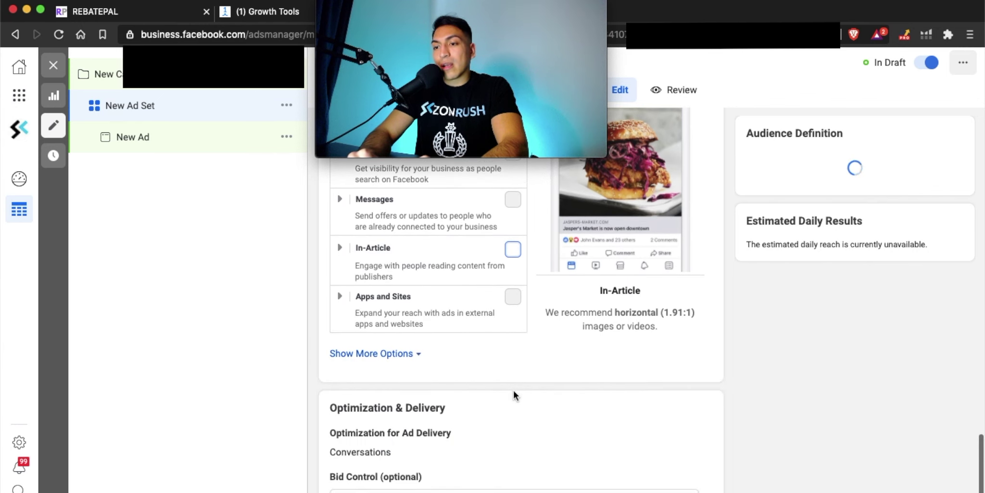
scroll(514, 395, up, 4)
scroll(513, 390, up, 1)
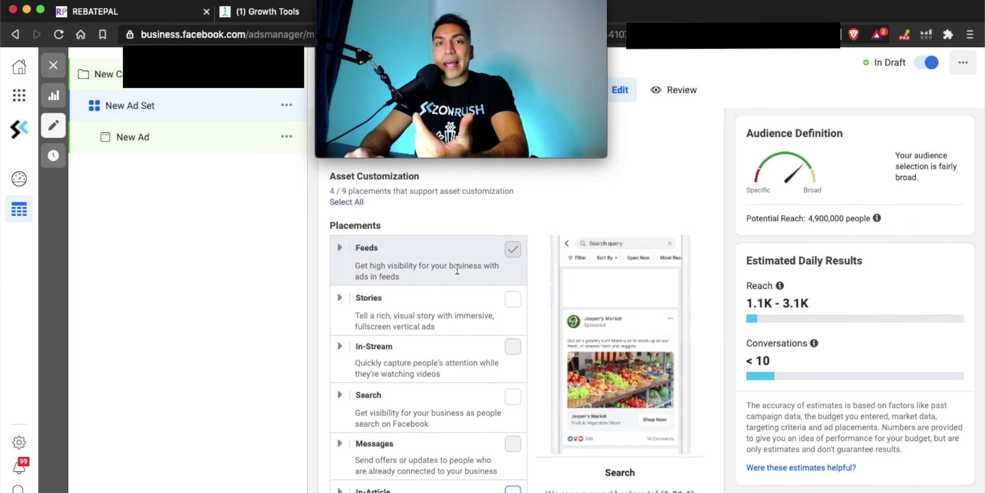
Step: Expand the additional placement options and examine the mobile device, operating system and Wi-Fi settings
scroll(457, 269, down, 3)
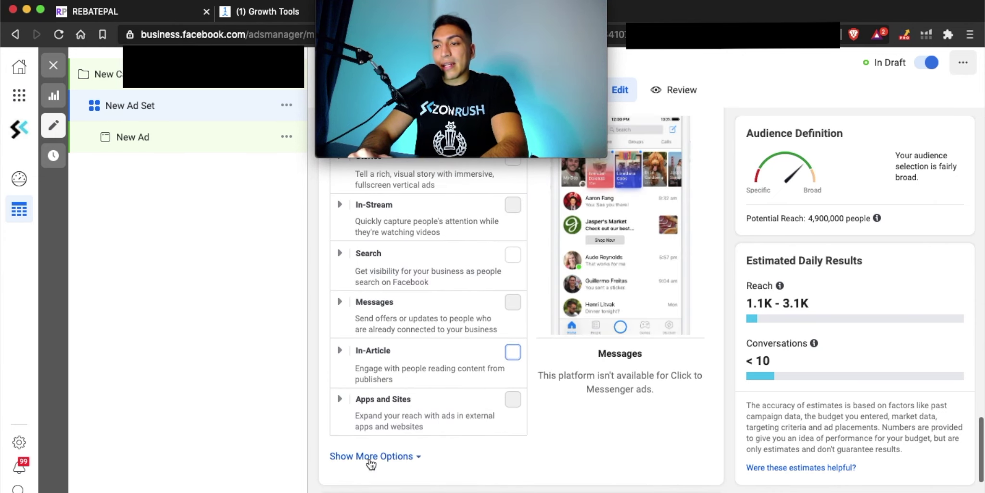
click(370, 455)
scroll(442, 418, down, 3)
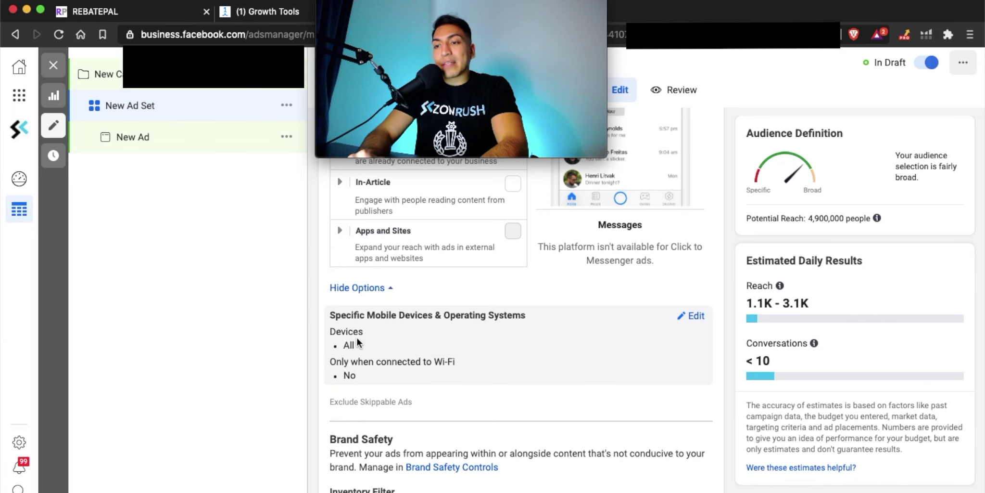
scroll(372, 376, down, 2)
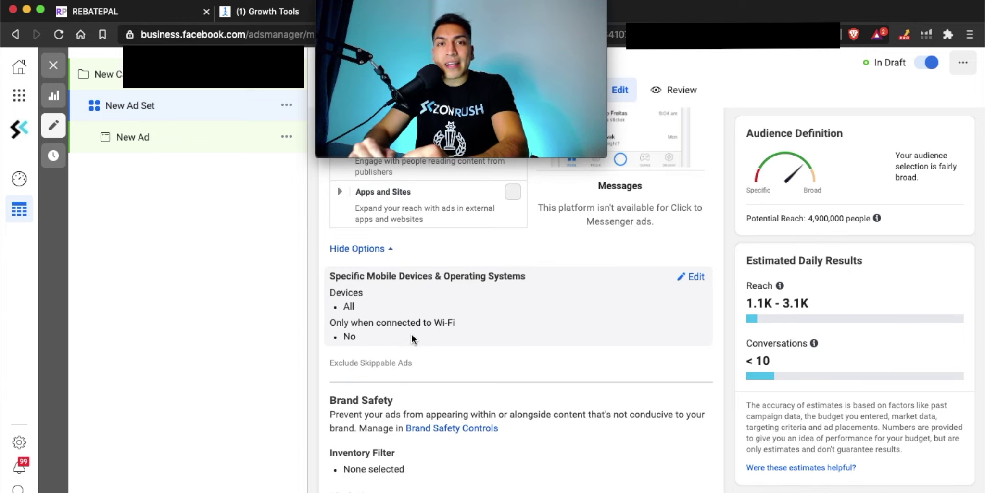
scroll(411, 337, down, 1)
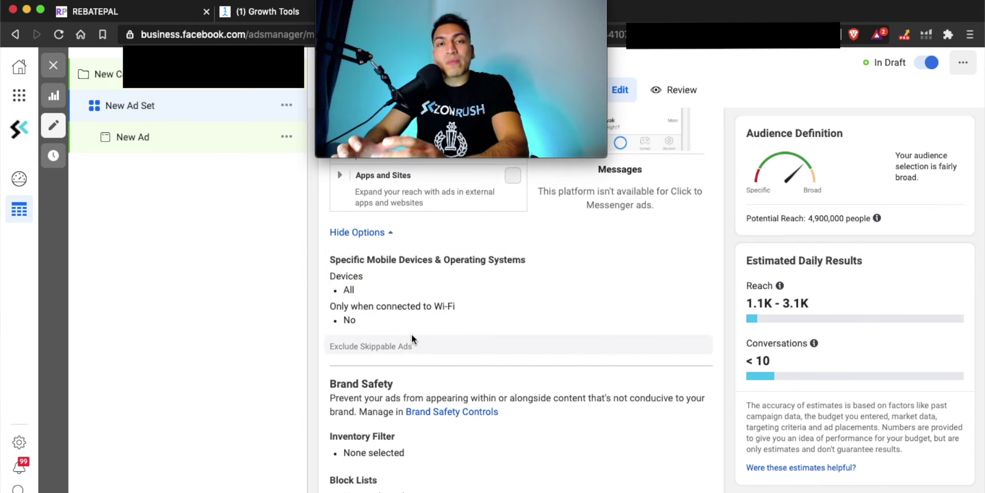
Step: Review the ad set's placements, brand safety, optimization and delivery, detailed targeting and language settings
scroll(411, 334, up, 8)
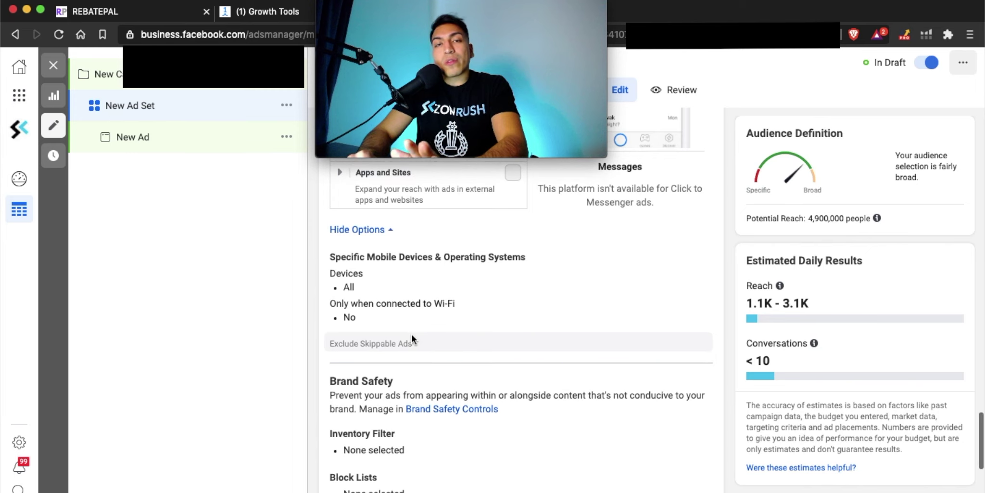
scroll(411, 334, up, 3)
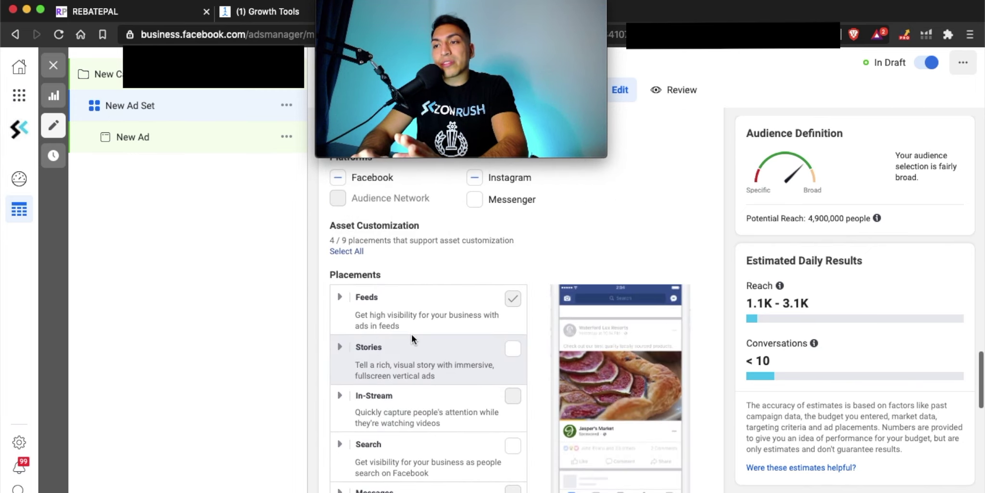
scroll(458, 311, down, 1)
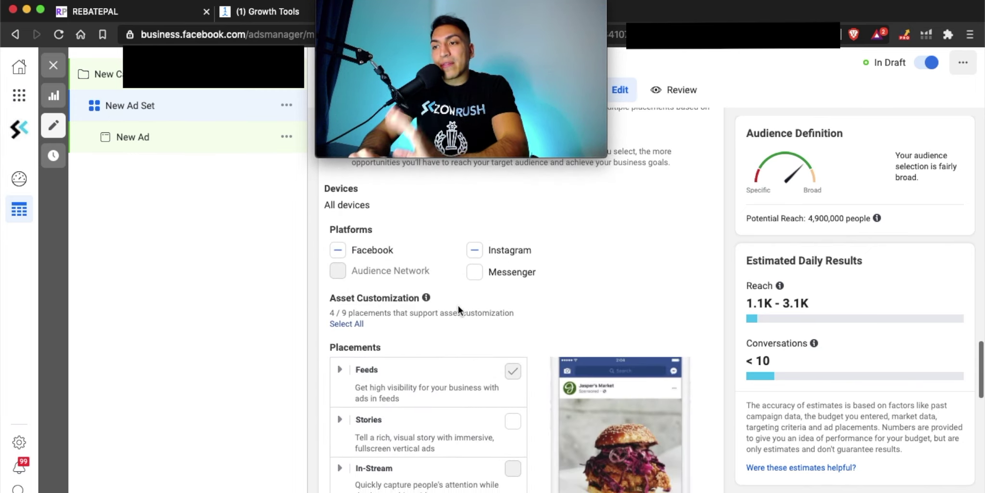
scroll(458, 308, down, 10)
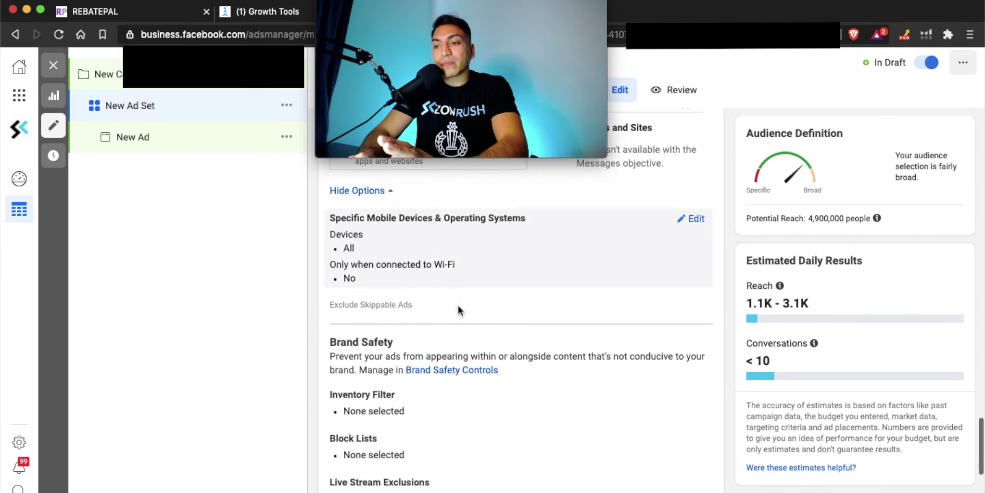
scroll(458, 310, down, 1)
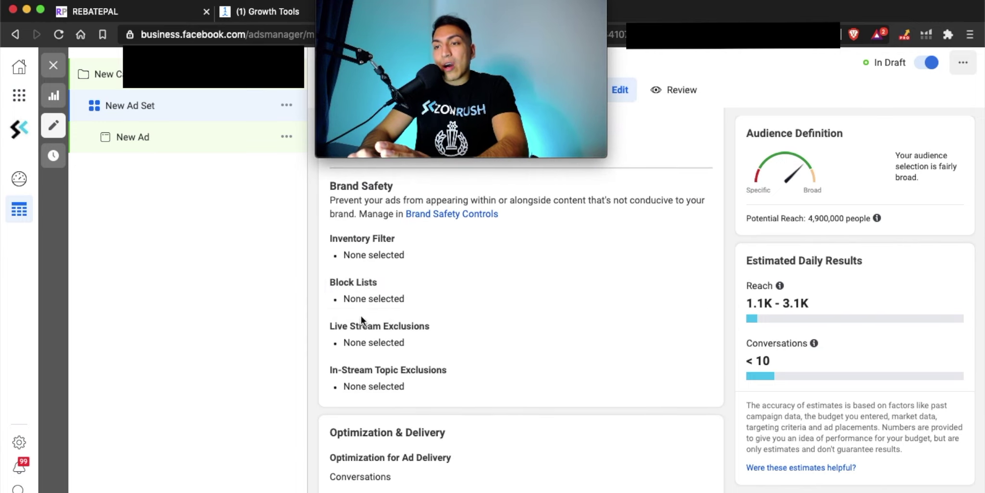
scroll(362, 317, down, 3)
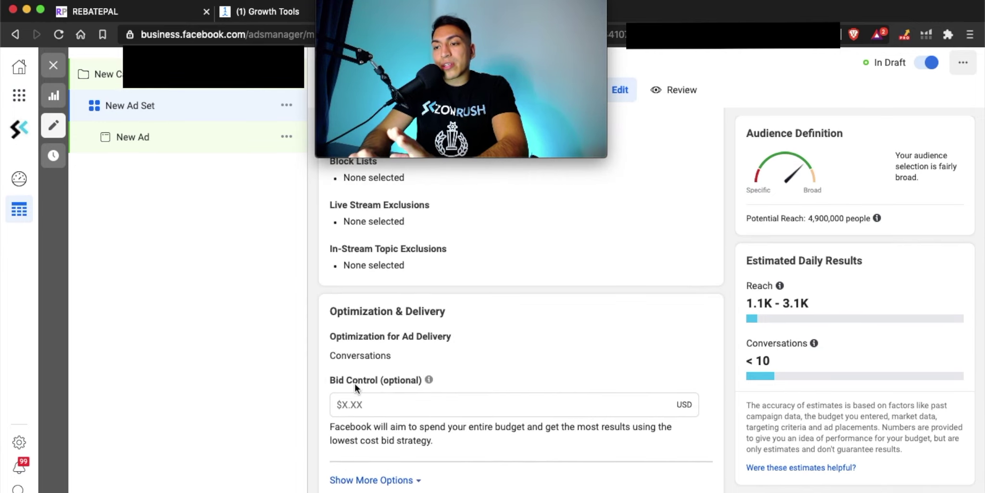
scroll(506, 373, up, 15)
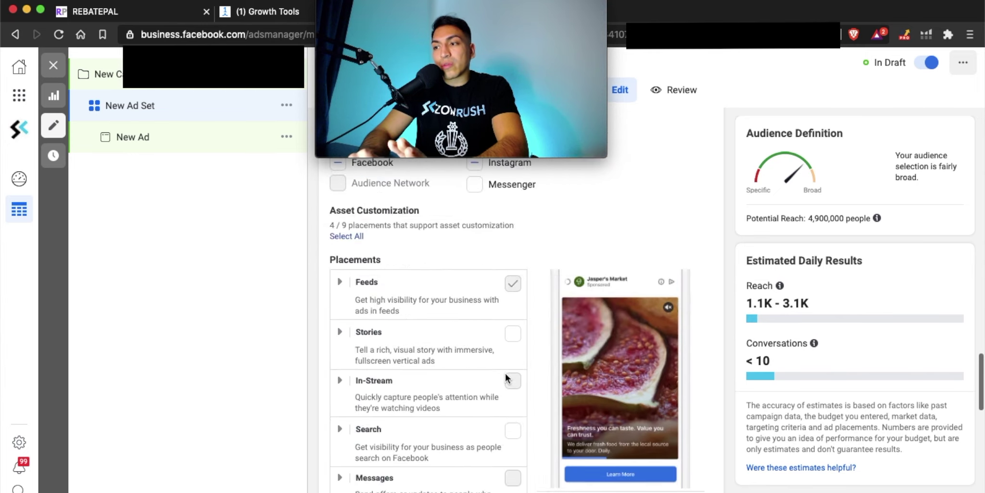
scroll(506, 373, up, 4)
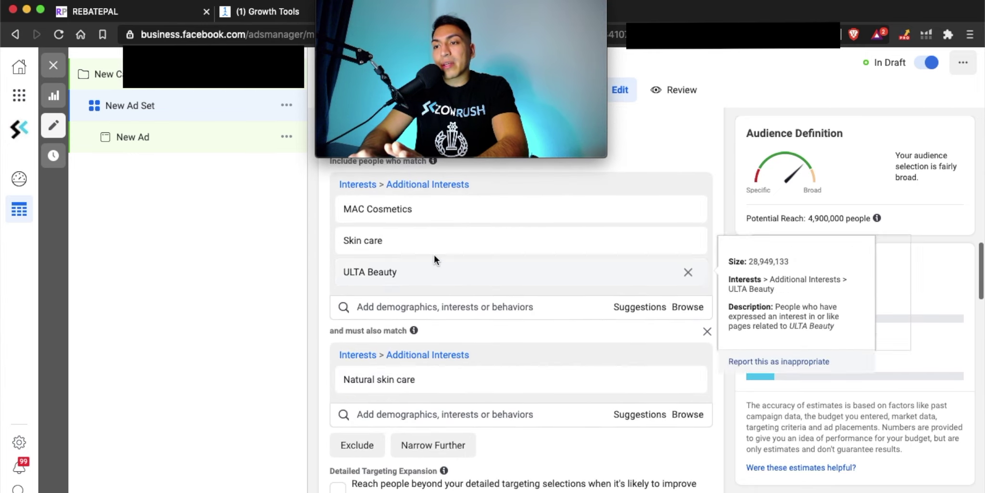
scroll(432, 329, down, 7)
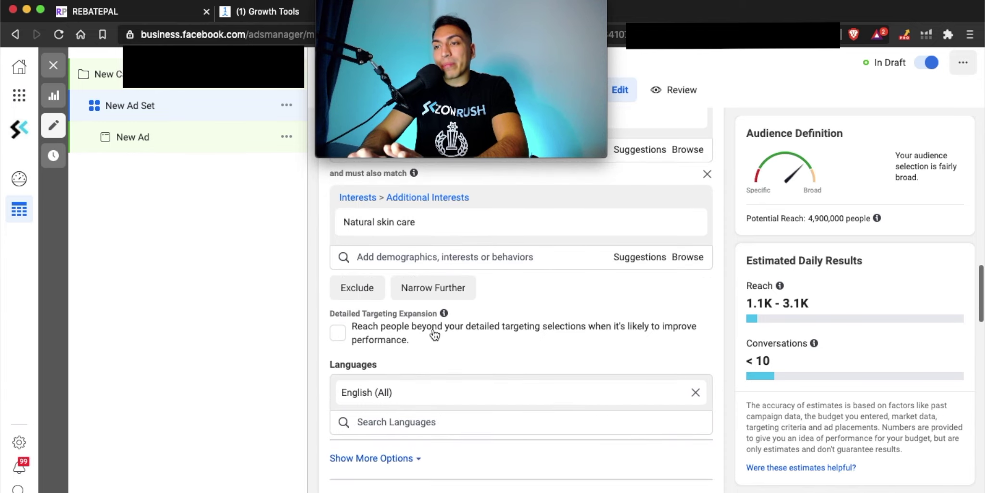
scroll(432, 329, down, 2)
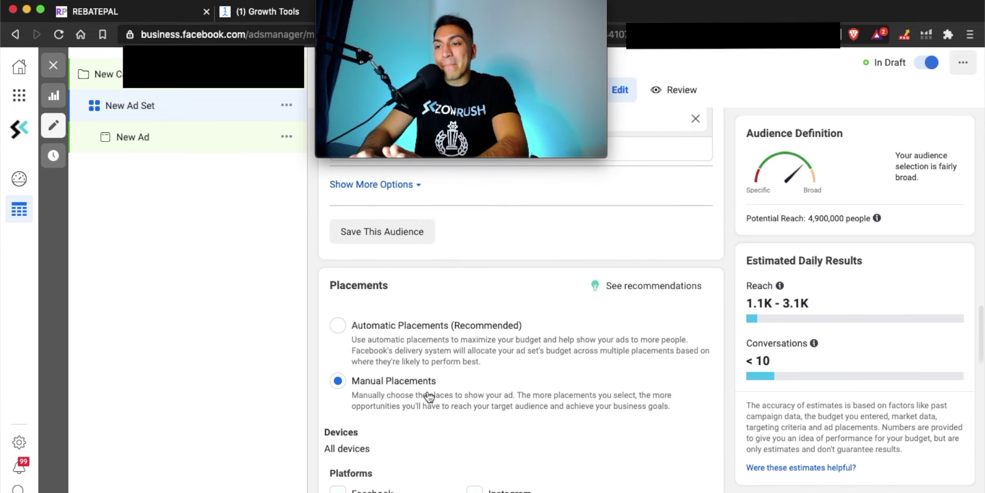
scroll(419, 393, down, 5)
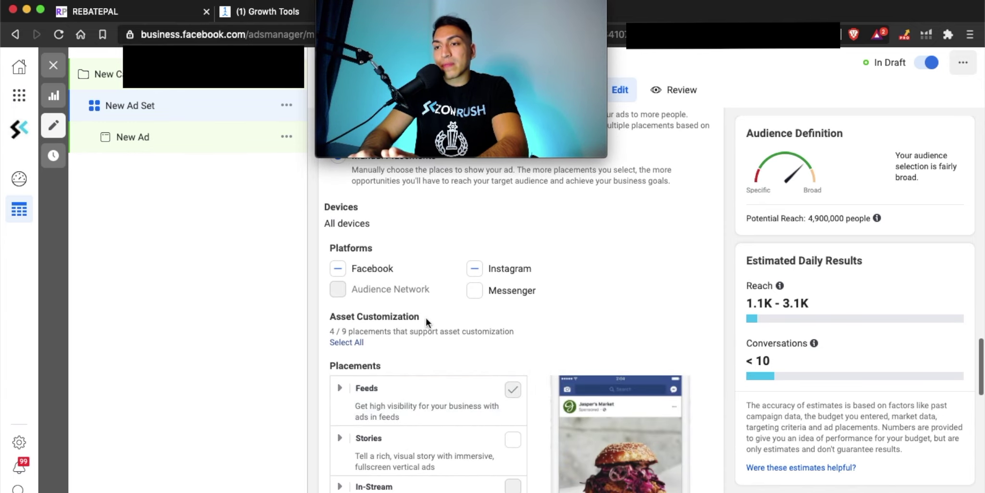
scroll(403, 416, down, 2)
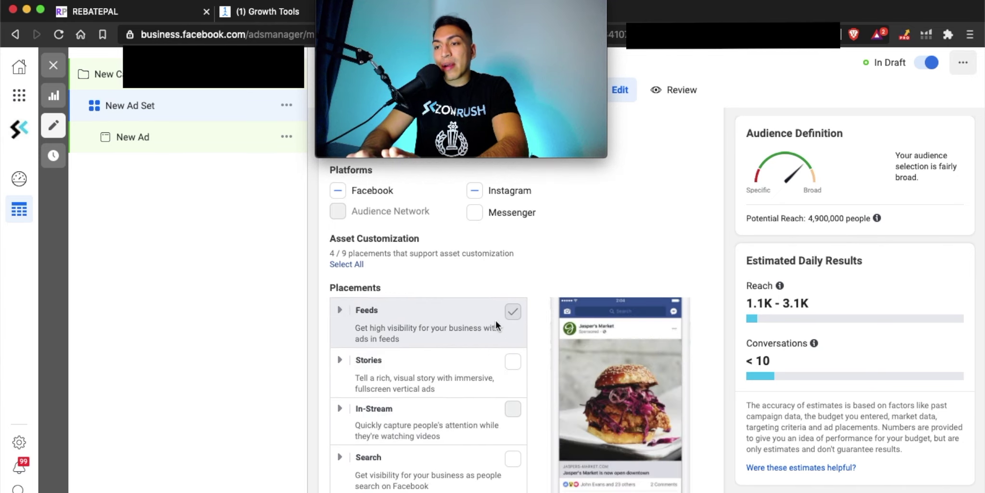
scroll(496, 321, down, 10)
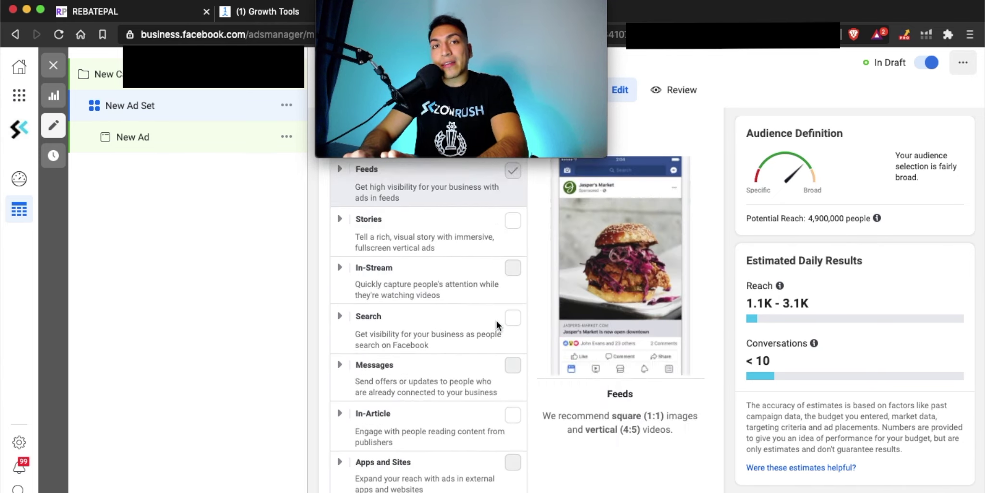
Step: Continue from the ad set to the new ad and go to its Ad Creative settings
scroll(497, 320, down, 6)
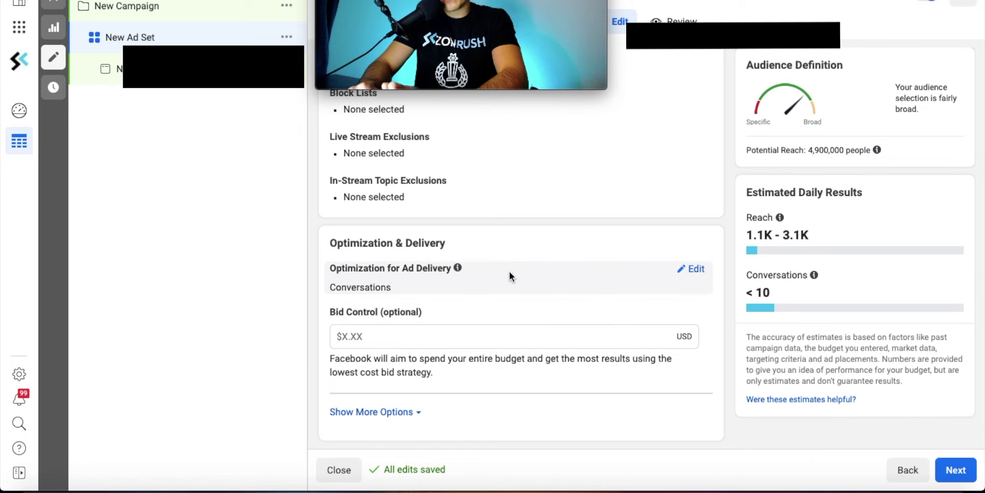
click(957, 473)
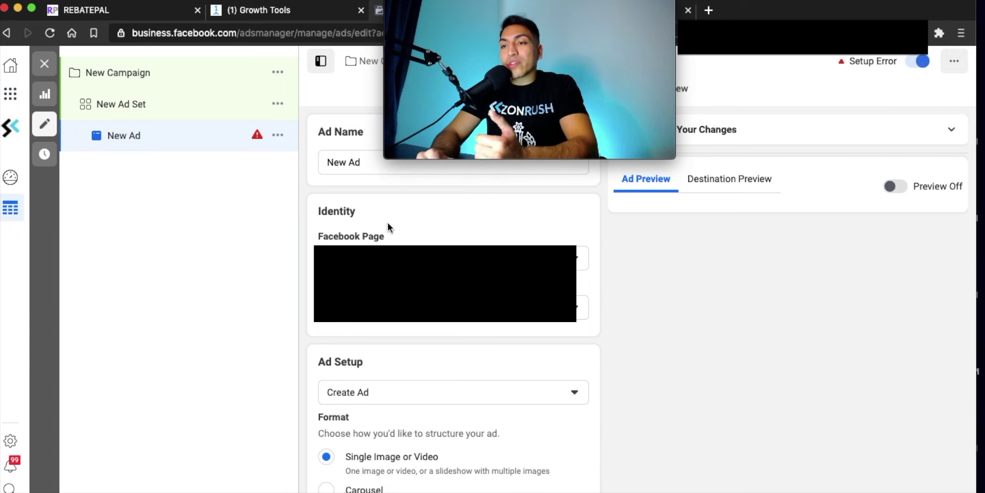
scroll(414, 230, down, 1)
scroll(453, 289, down, 3)
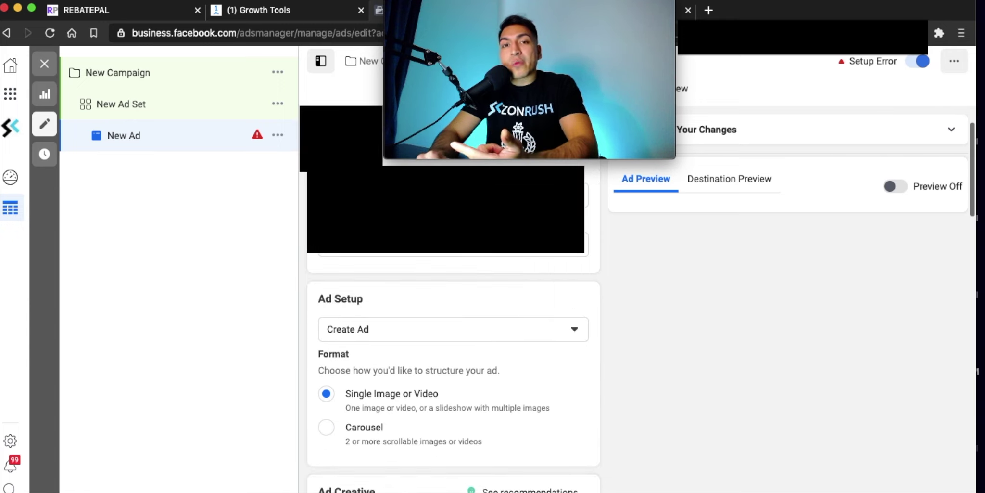
scroll(453, 337, down, 5)
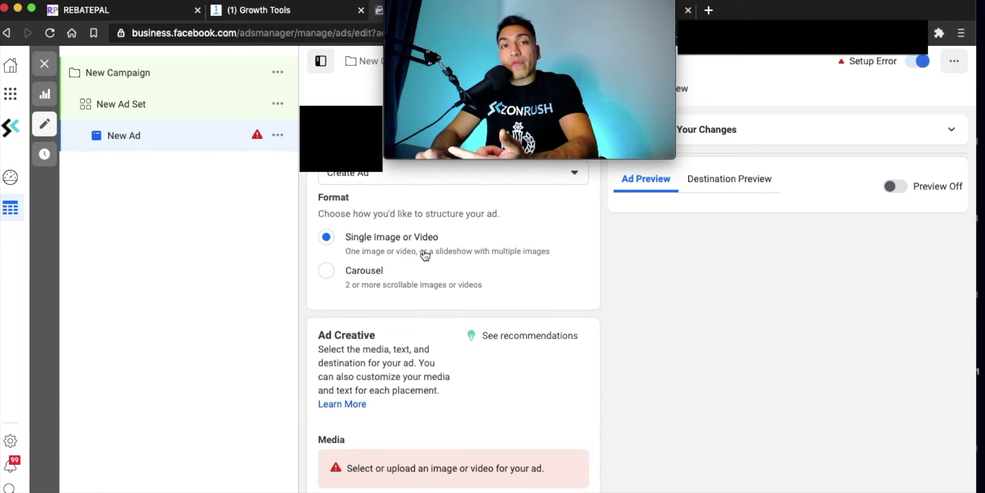
scroll(424, 255, down, 7)
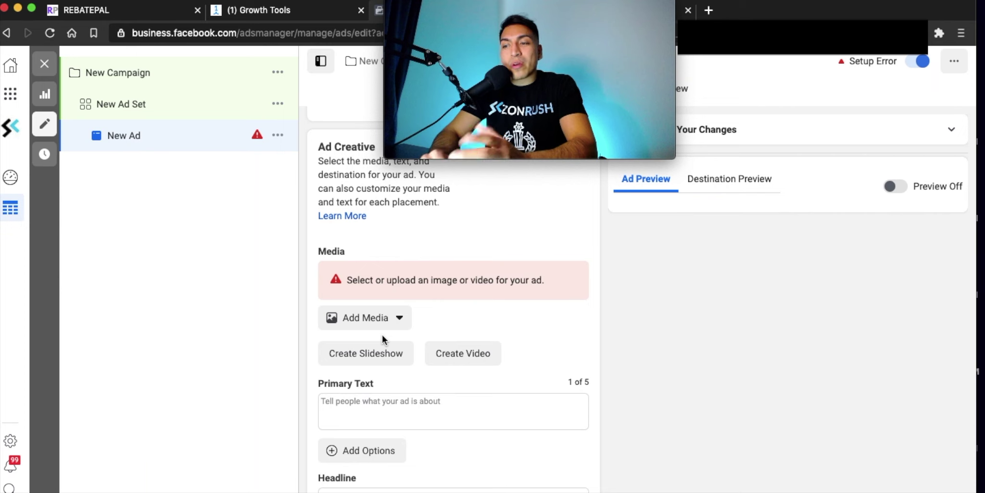
Step: View the prepared 50% off Dead Sea Mud Mask ad image, and put its window away
key(super+Tab)
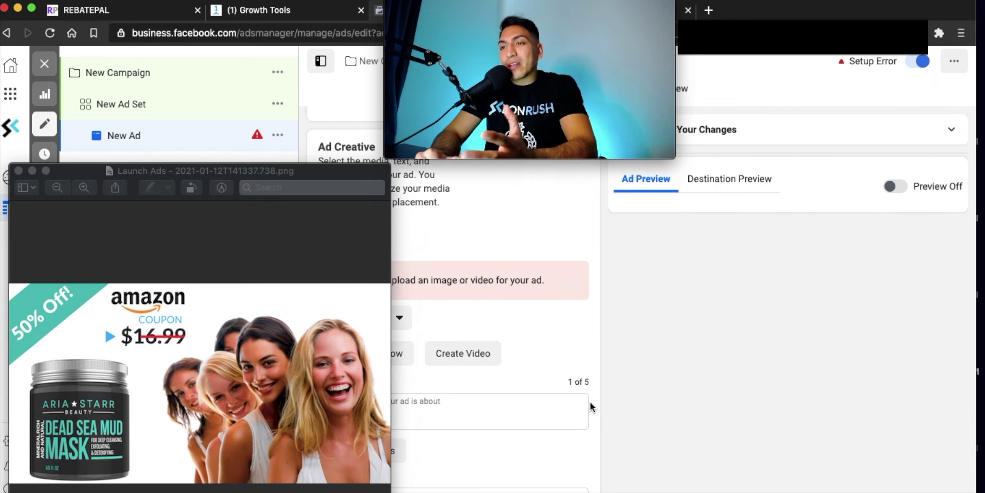
drag(291, 159, 288, 123)
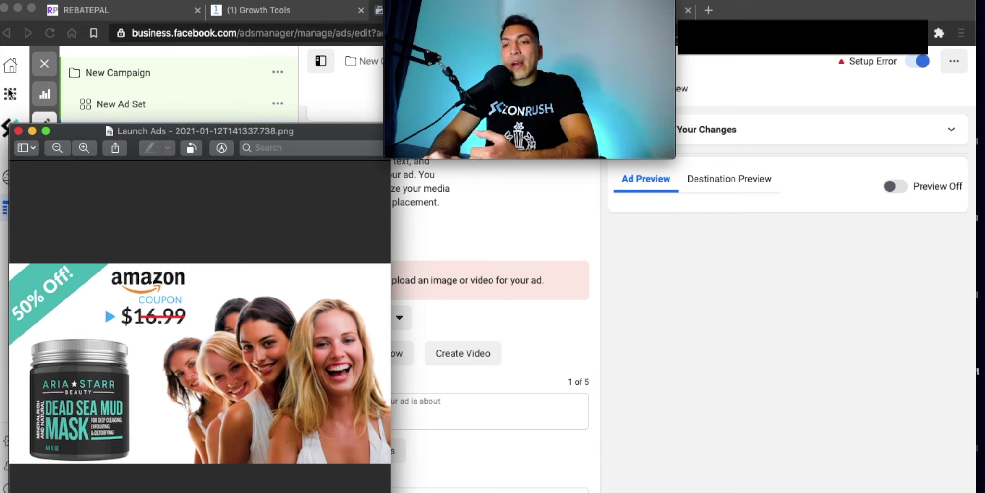
click(32, 131)
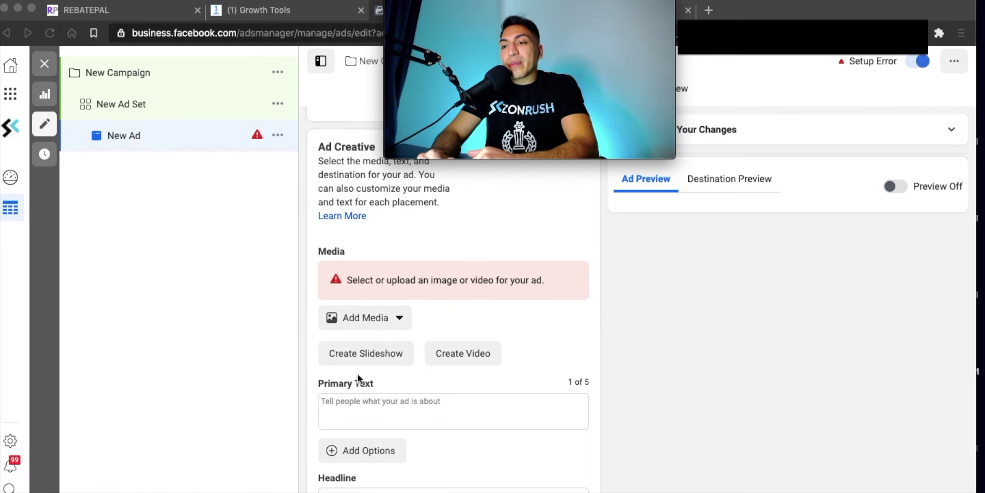
Step: Set the ad's primary text to "50% Coupon On Amazon" and its headline to "50% Off On Amazon with Exclusive Coupon"
click(356, 401)
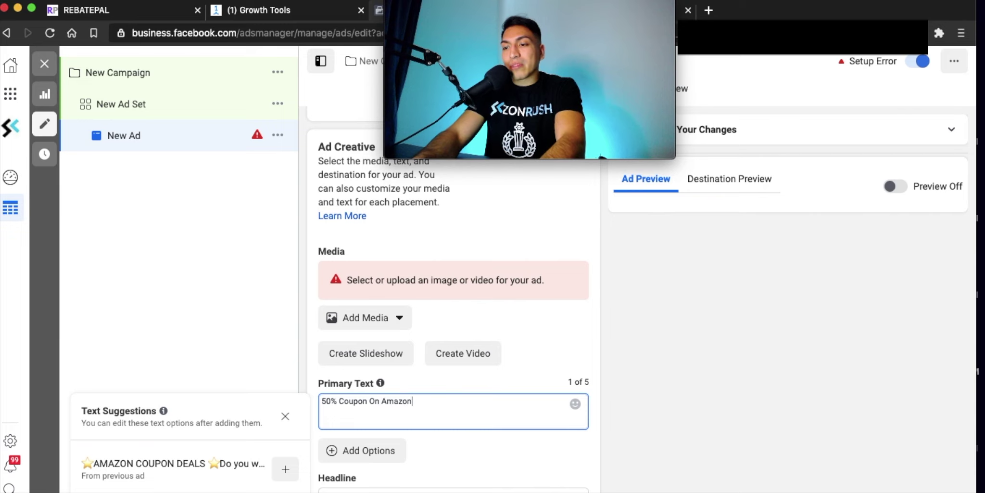
scroll(429, 390, down, 2)
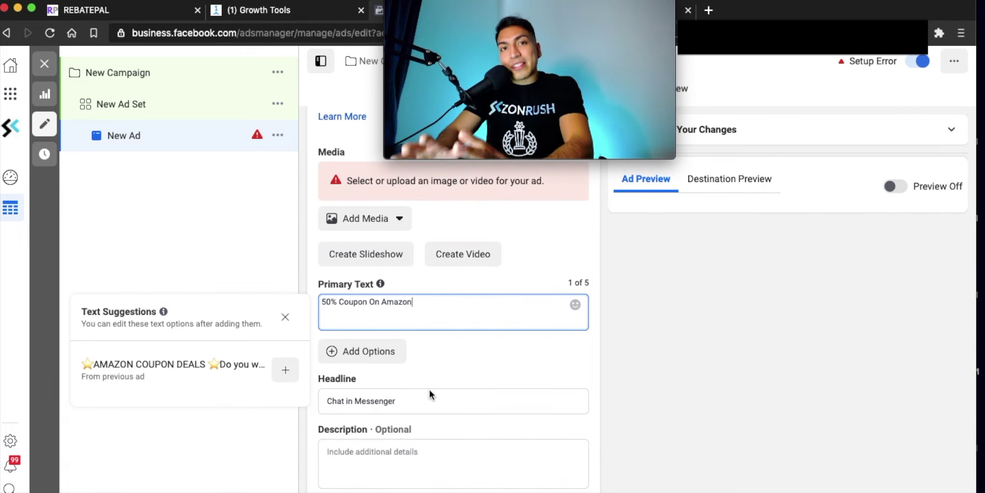
scroll(430, 389, down, 2)
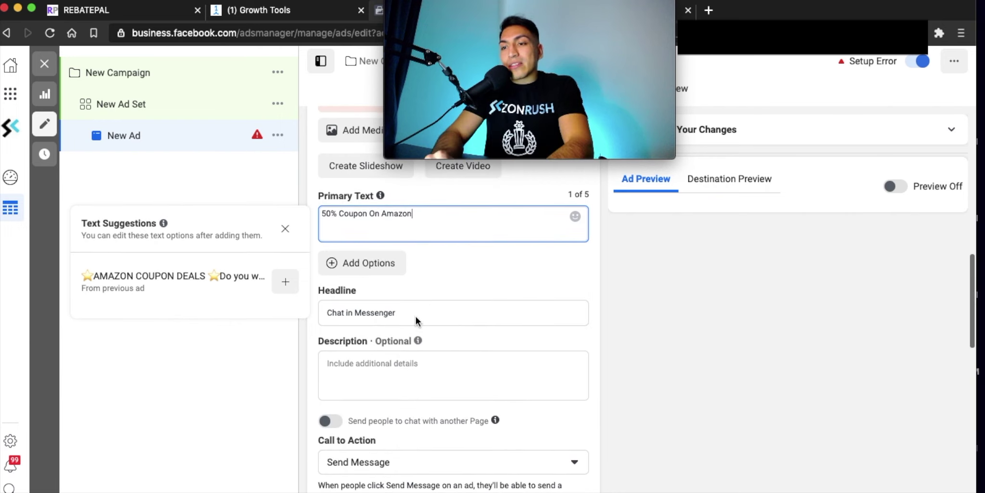
click(376, 315)
triple_click(376, 314)
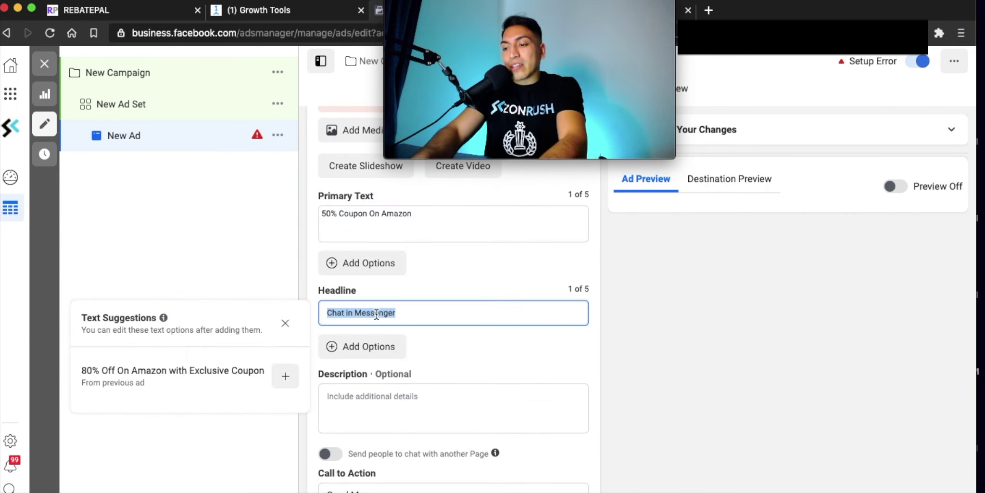
text(5)
text(%)
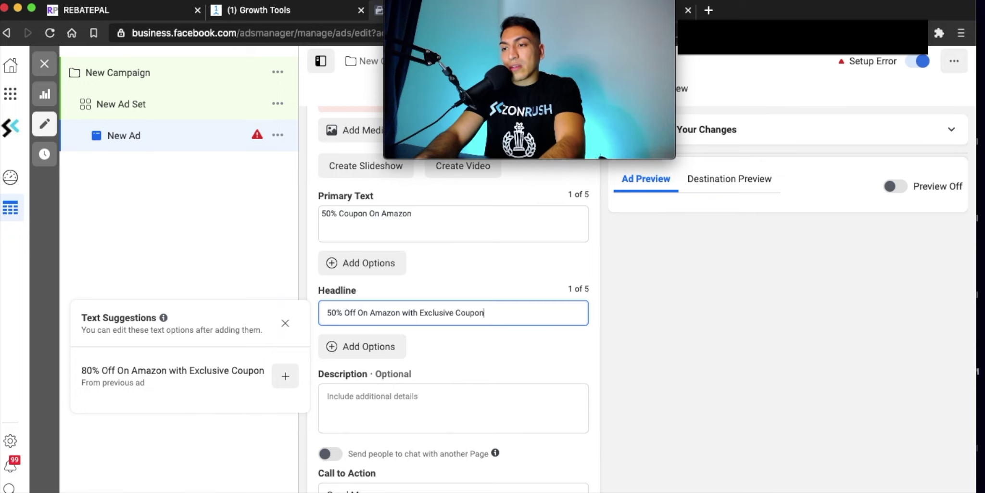
Step: Open the Advanced Setup of the ad's new message template for editing
scroll(390, 267, down, 3)
scroll(390, 268, down, 1)
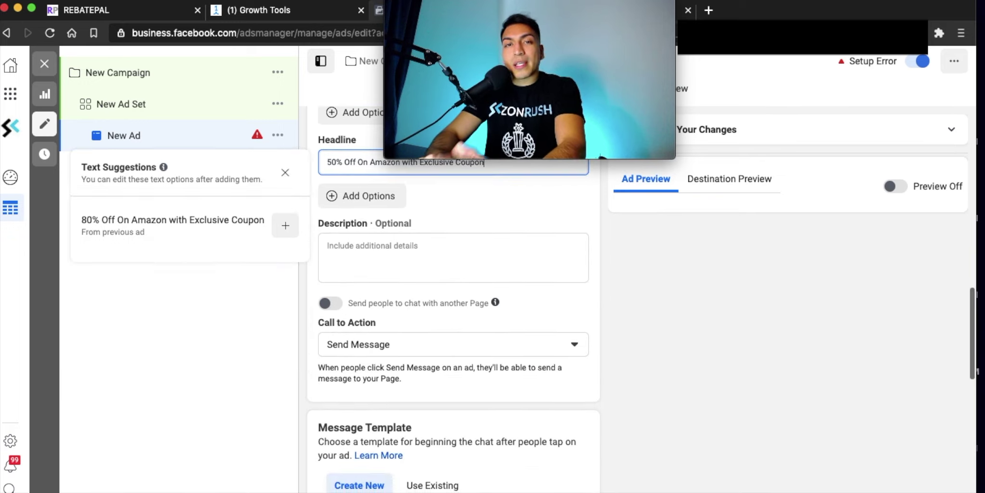
scroll(394, 242, down, 2)
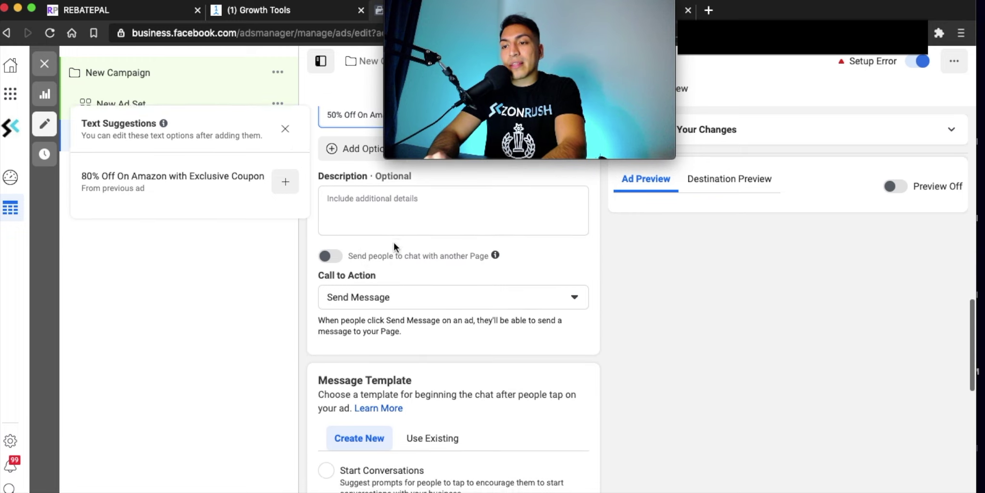
scroll(378, 287, down, 2)
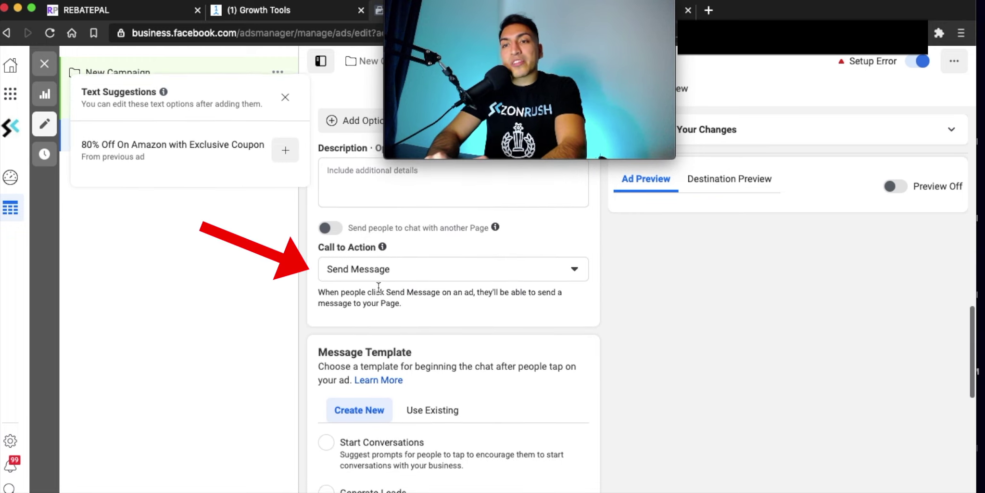
scroll(379, 291, down, 3)
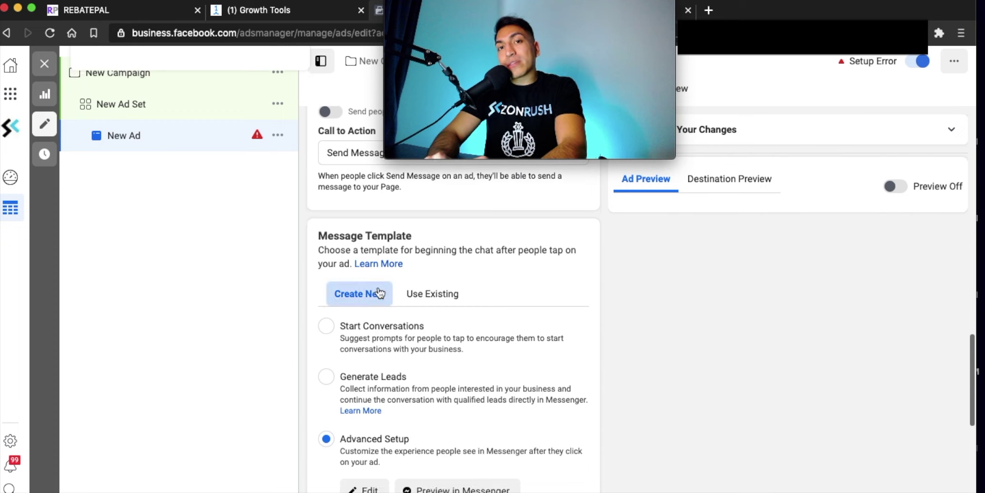
scroll(379, 291, down, 1)
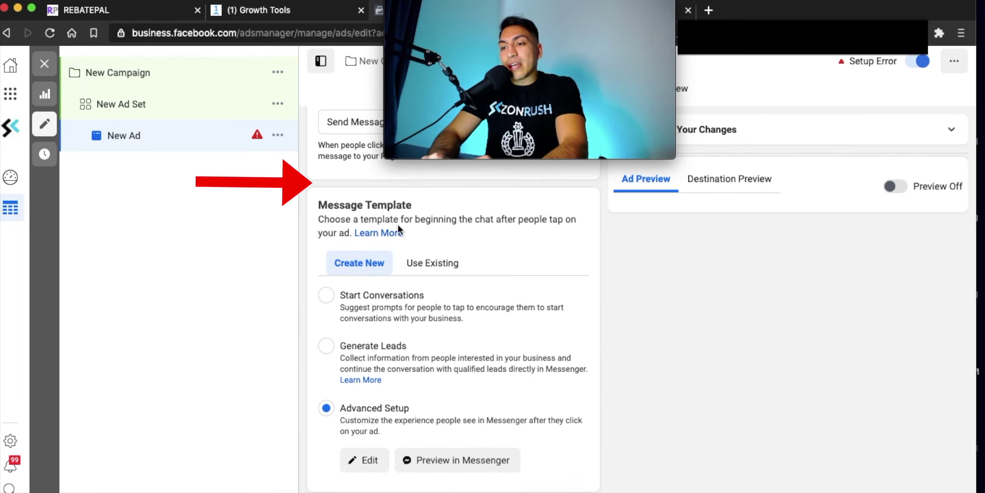
scroll(399, 230, down, 1)
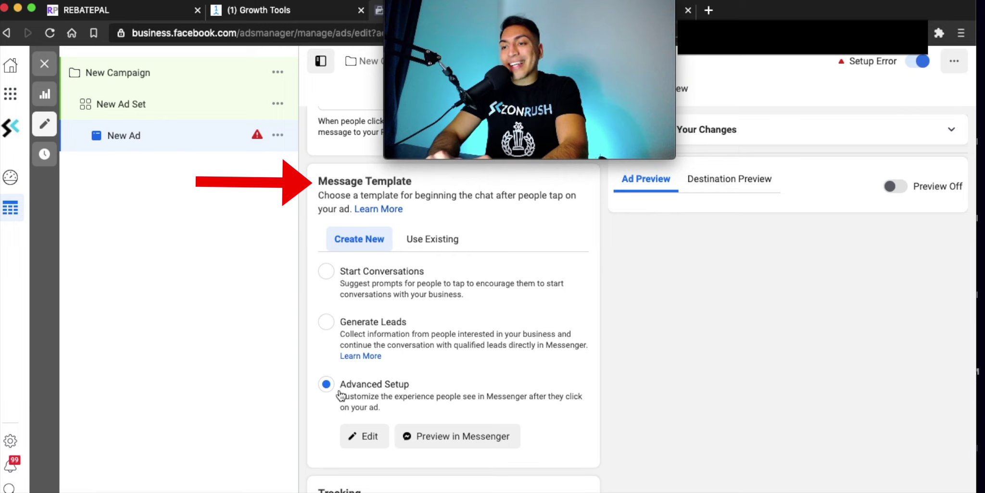
scroll(344, 395, down, 1)
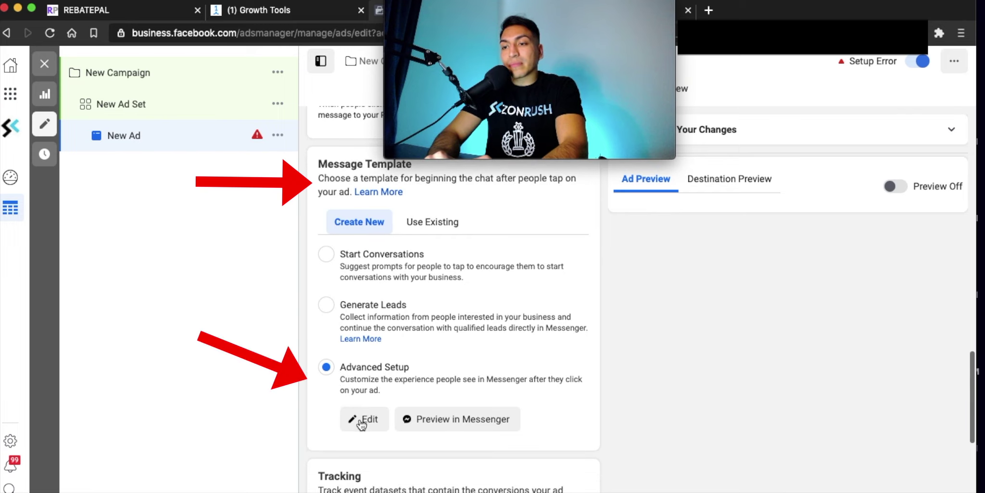
click(362, 423)
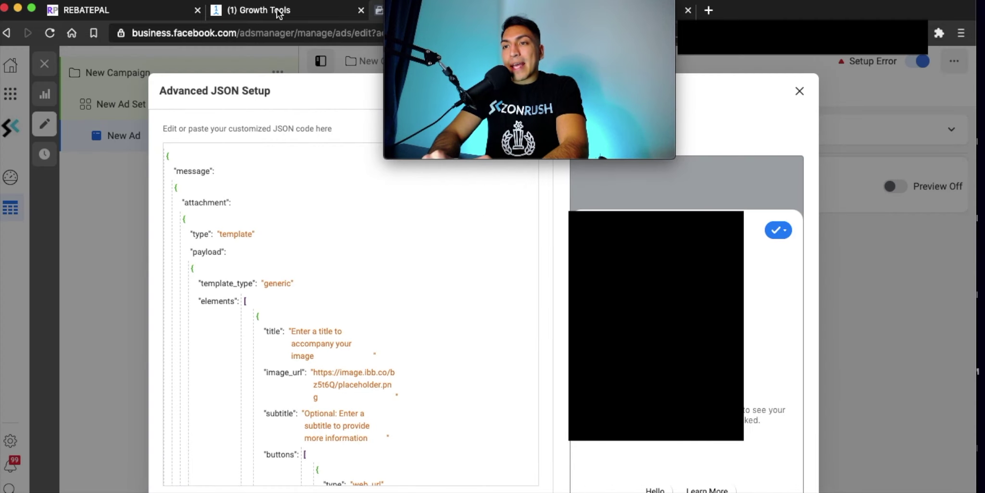
Step: Switch to ManyChat and copy the Facebook Ads JSON code of the Dead Sea Mask 50% Coupon growth tool
click(278, 12)
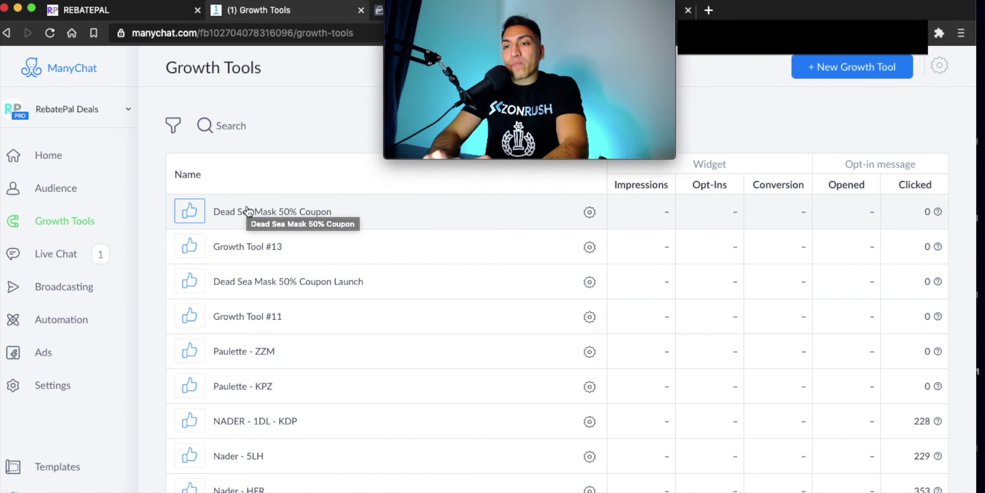
click(247, 212)
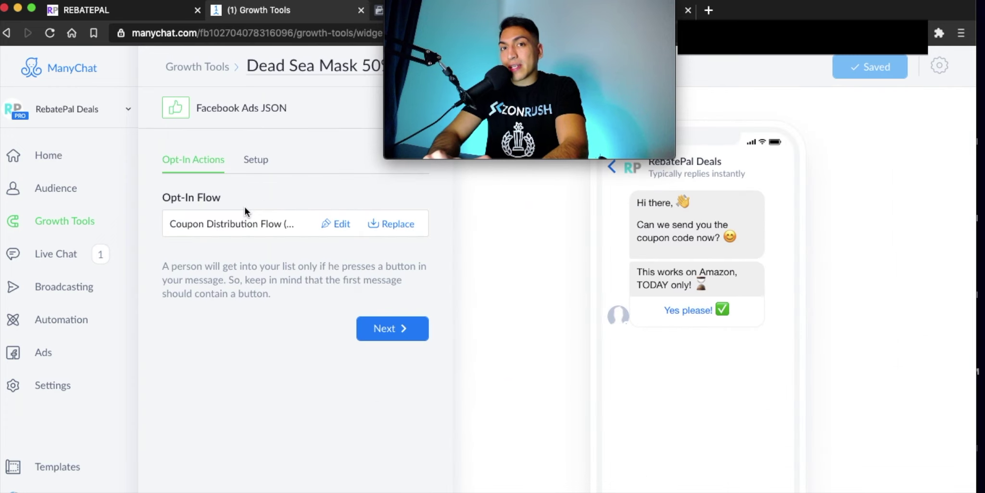
click(257, 164)
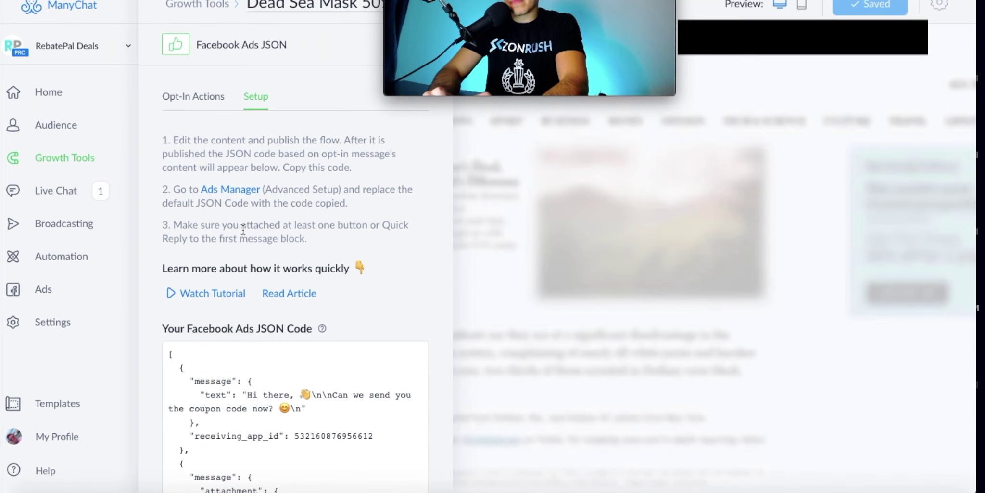
scroll(241, 241, down, 7)
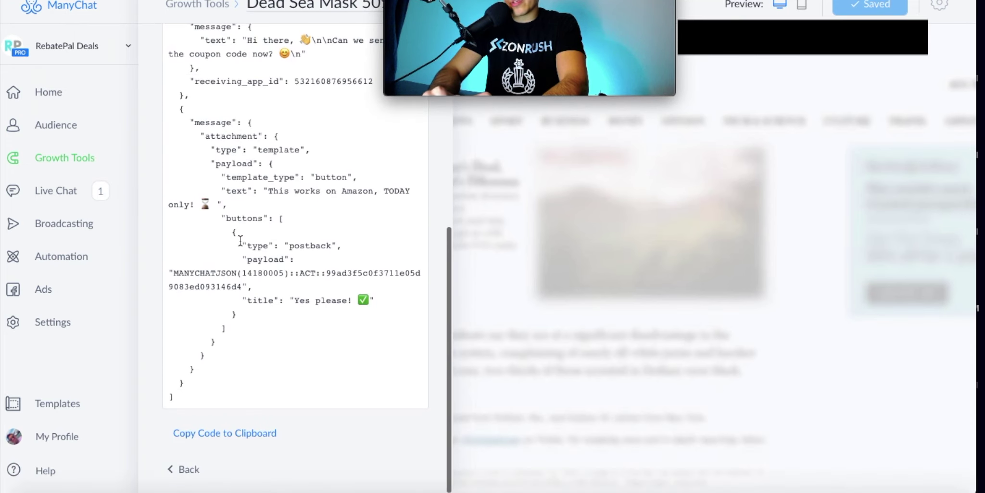
click(210, 434)
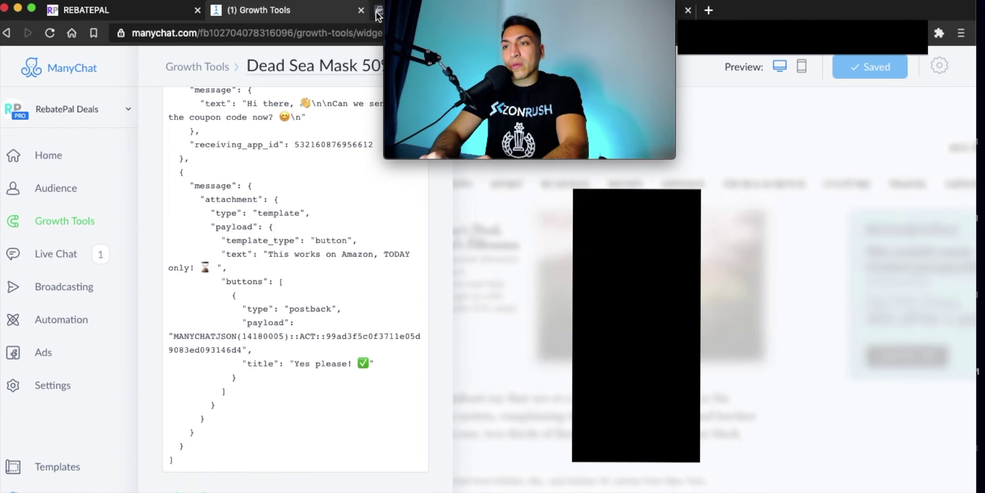
Step: Return to Ads Manager and replace the default code in Advanced JSON Setup with the copied ManyChat JSON
click(378, 12)
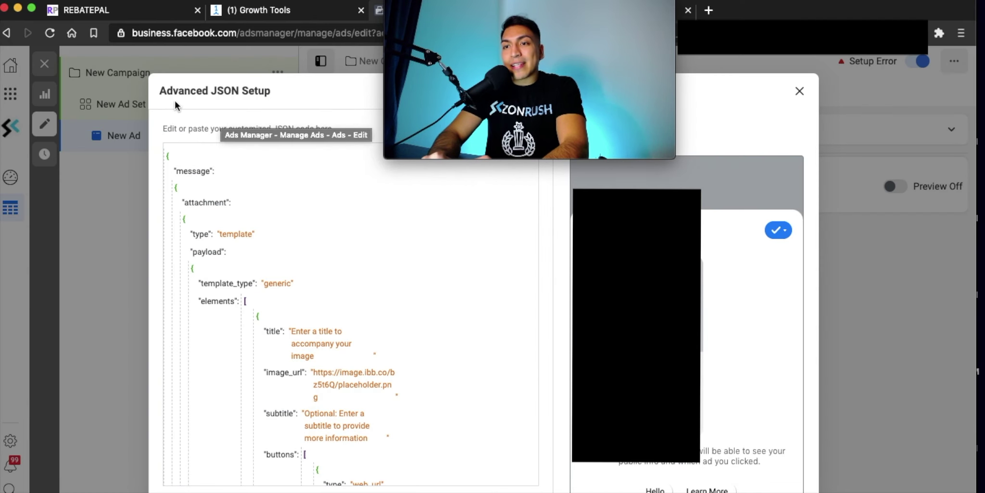
click(168, 157)
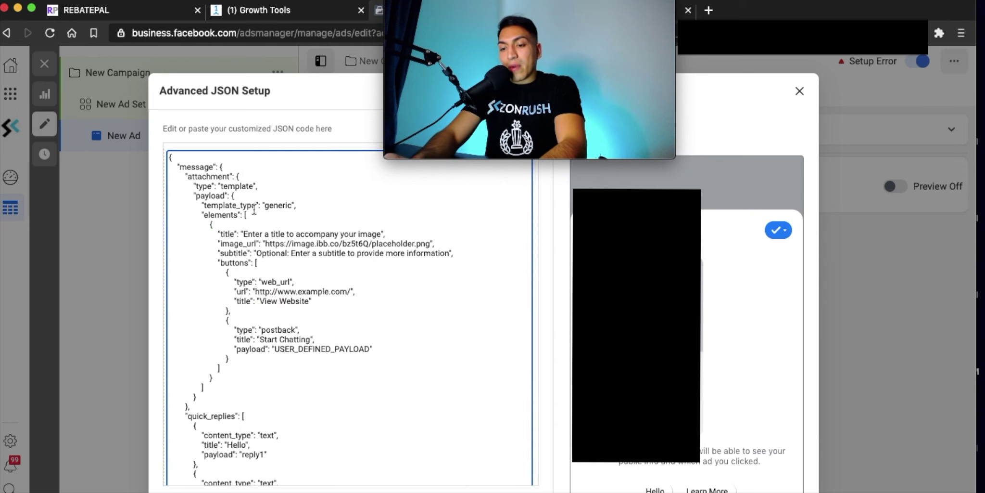
key(super+a)
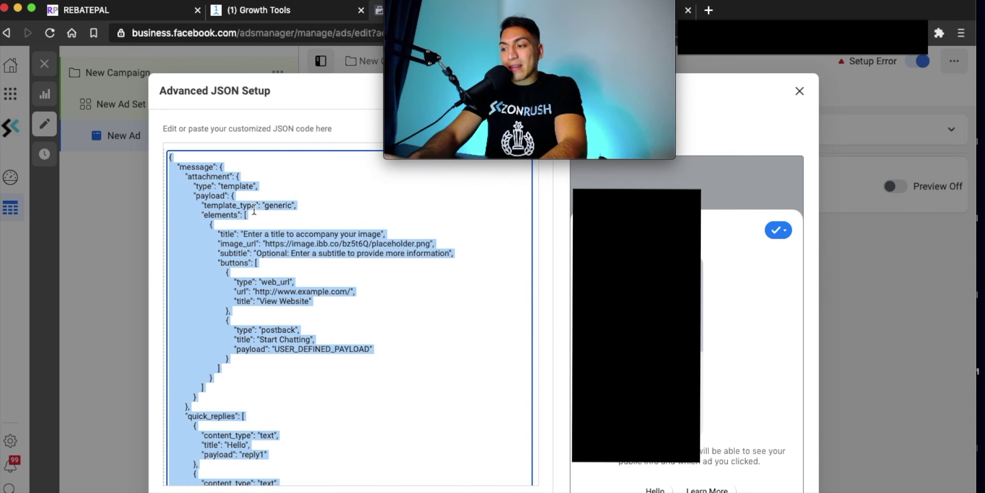
key(BackSpace)
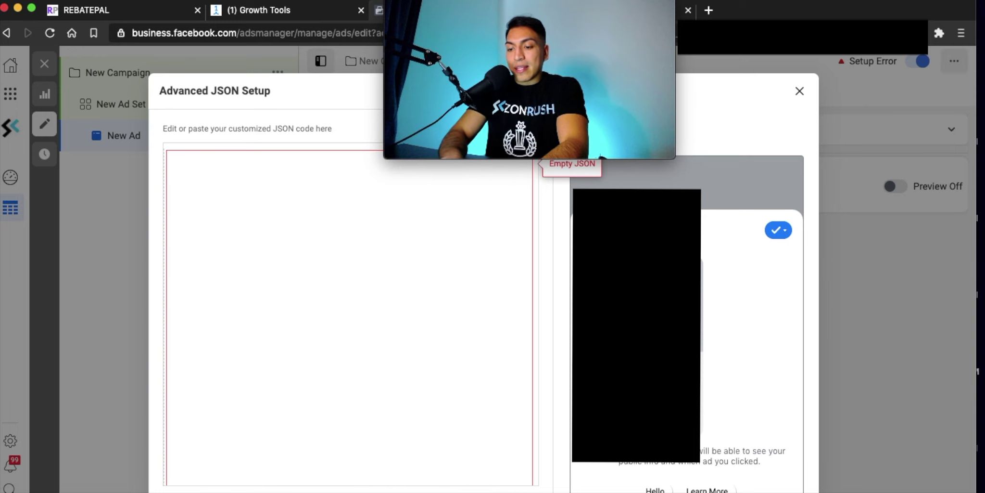
key(super+v)
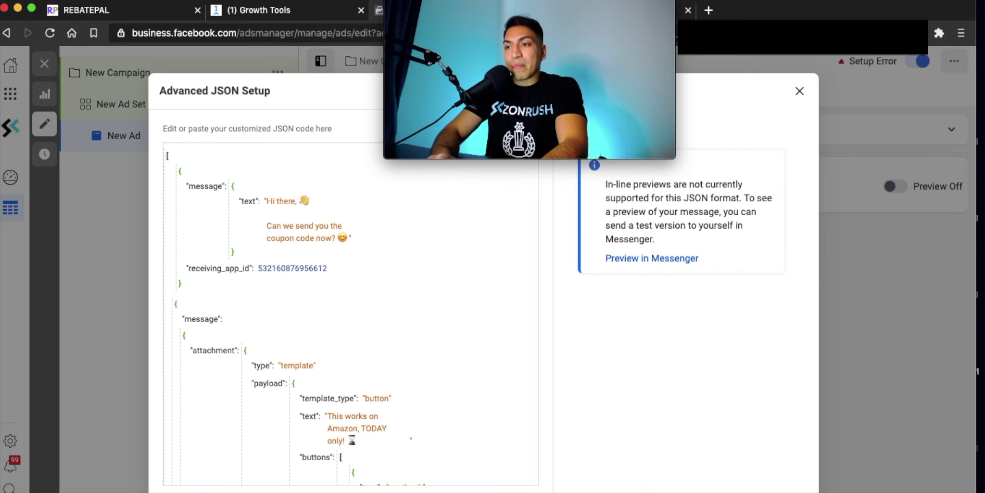
Step: Check the pasted JSON through to its end, and save and finish the message setup
scroll(285, 284, down, 5)
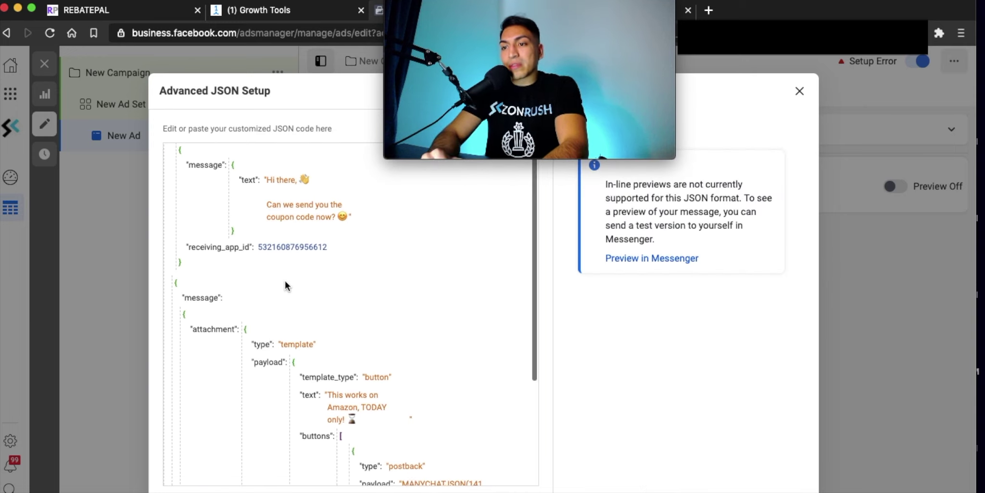
scroll(285, 281, up, 3)
scroll(284, 280, down, 10)
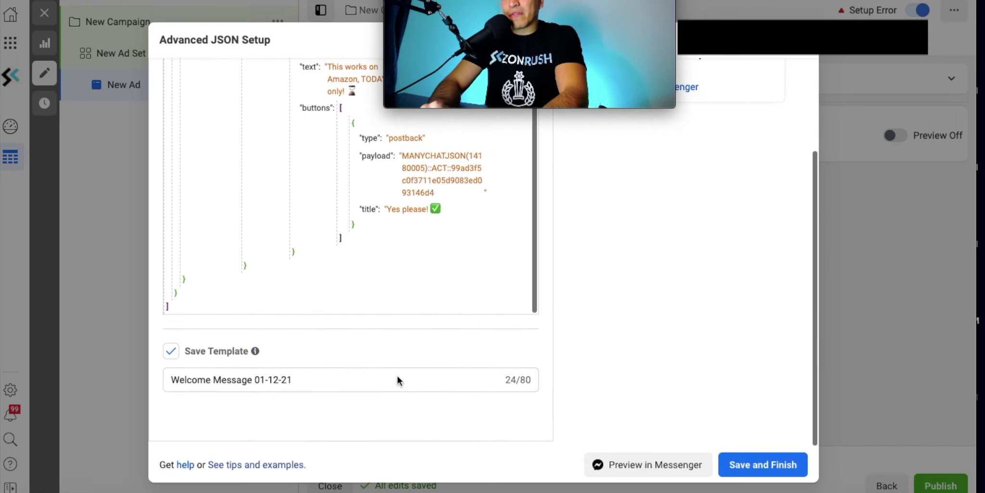
click(744, 464)
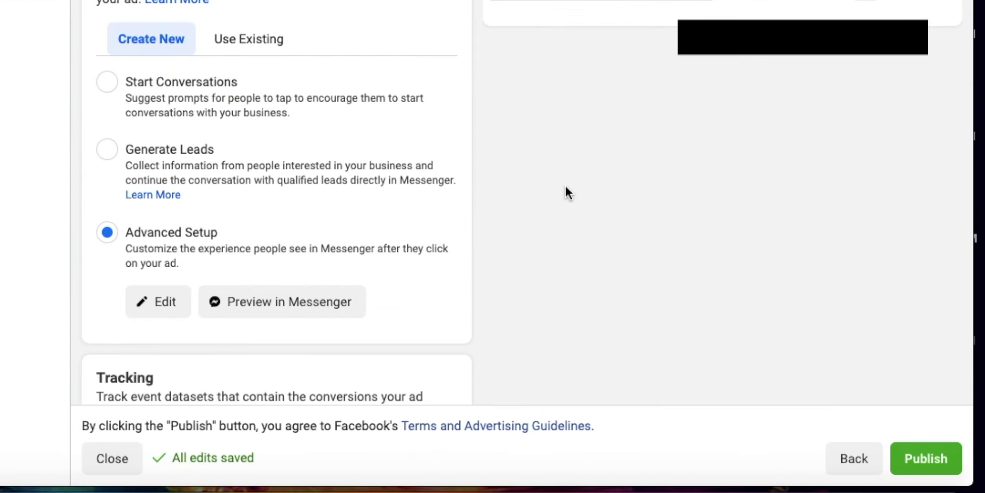